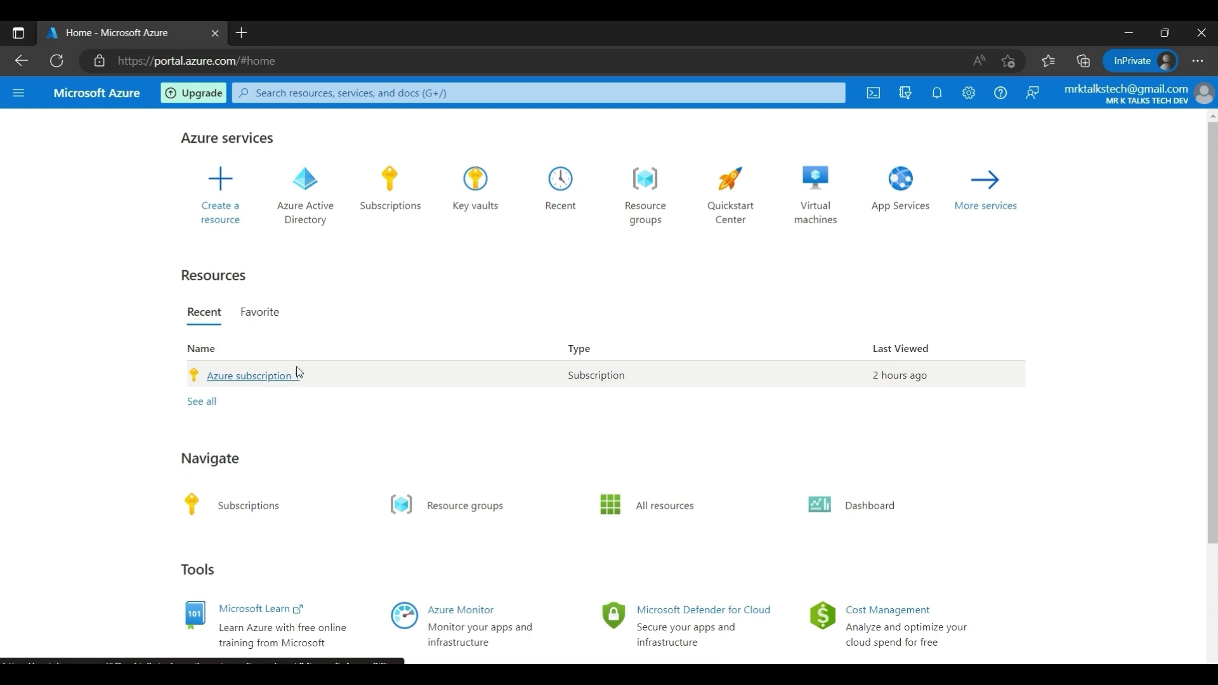
Open the recent Azure subscription 1 and show its resource groups.
click(259, 376)
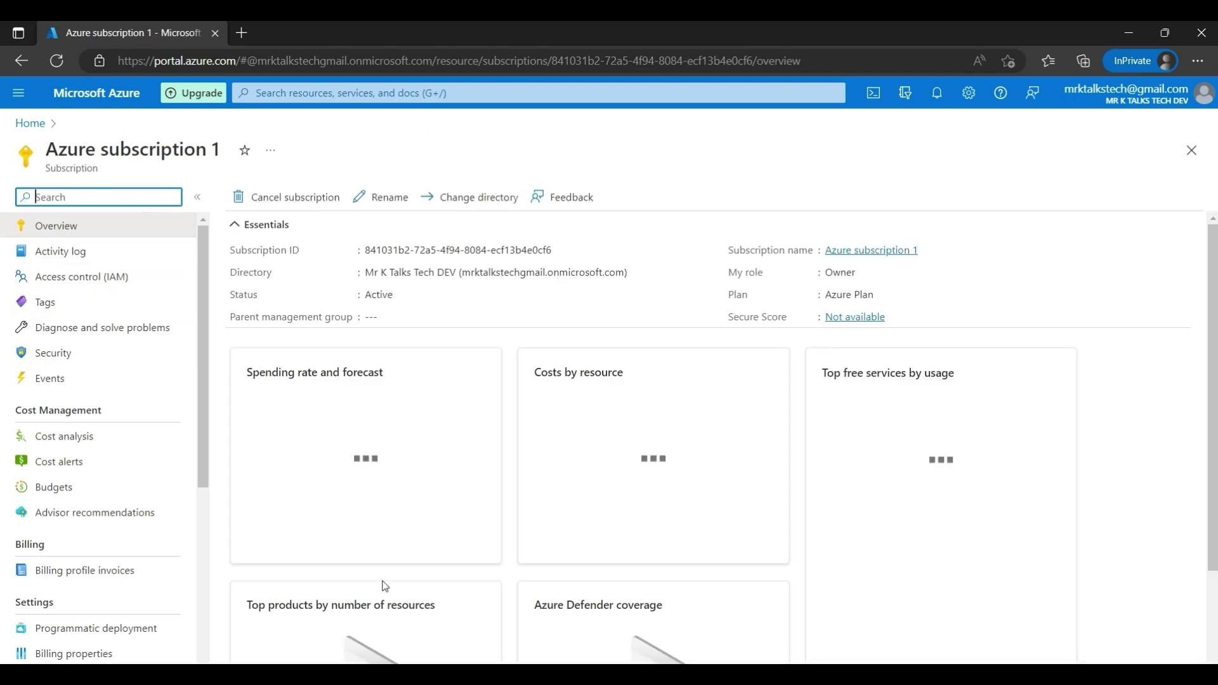
scroll(103, 491, down, 2)
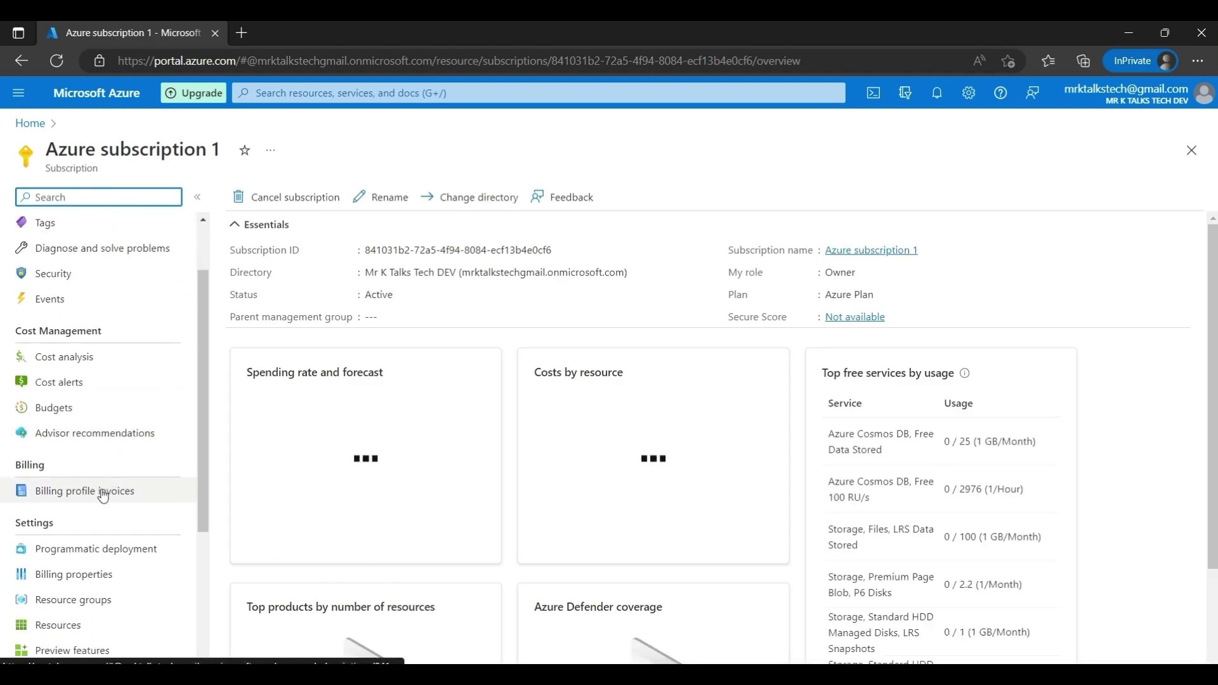
scroll(103, 495, down, 3)
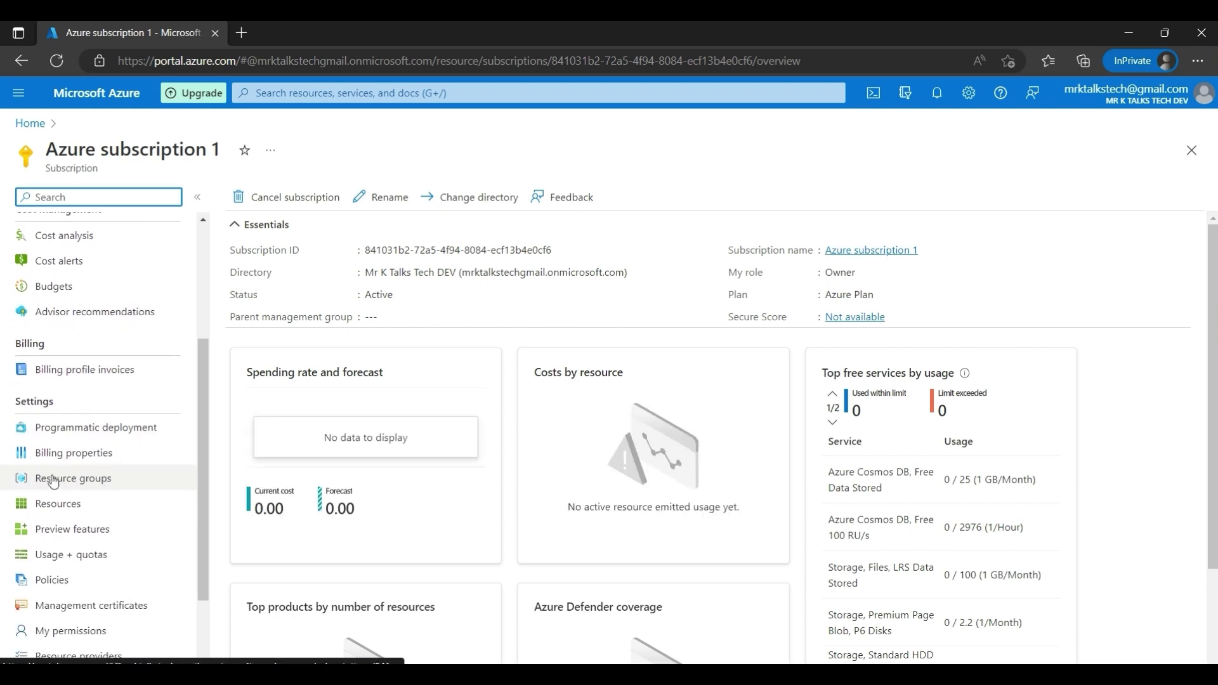
click(89, 478)
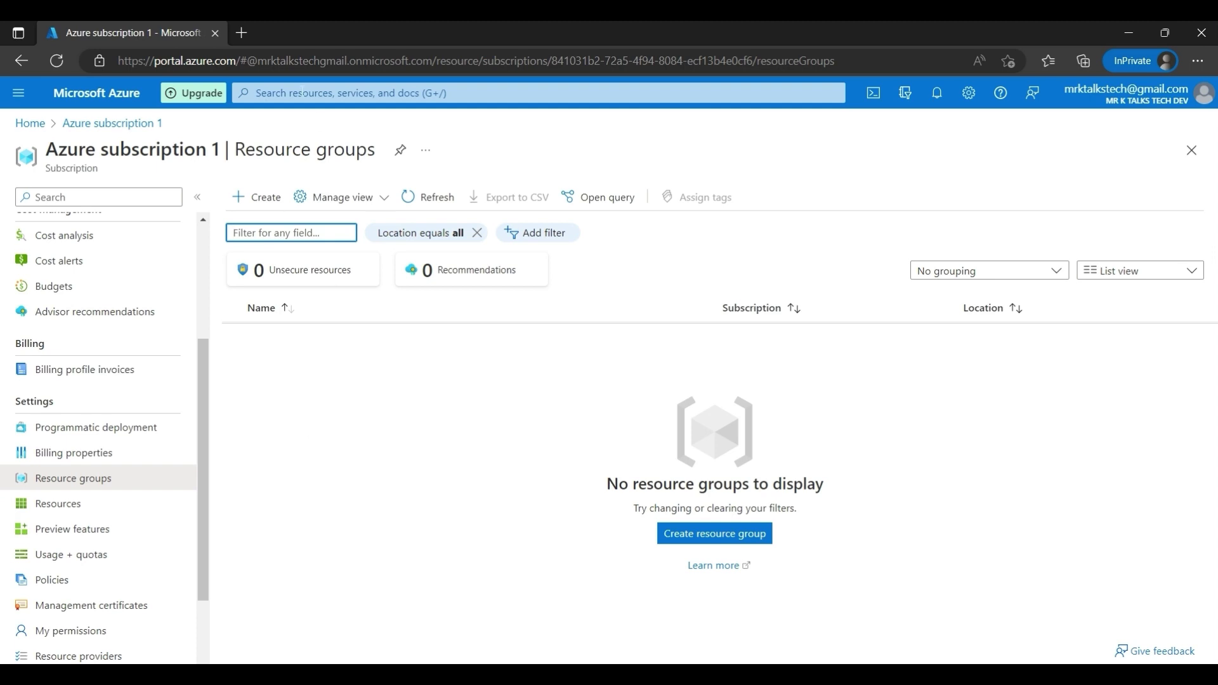
click(355, 93)
text(res)
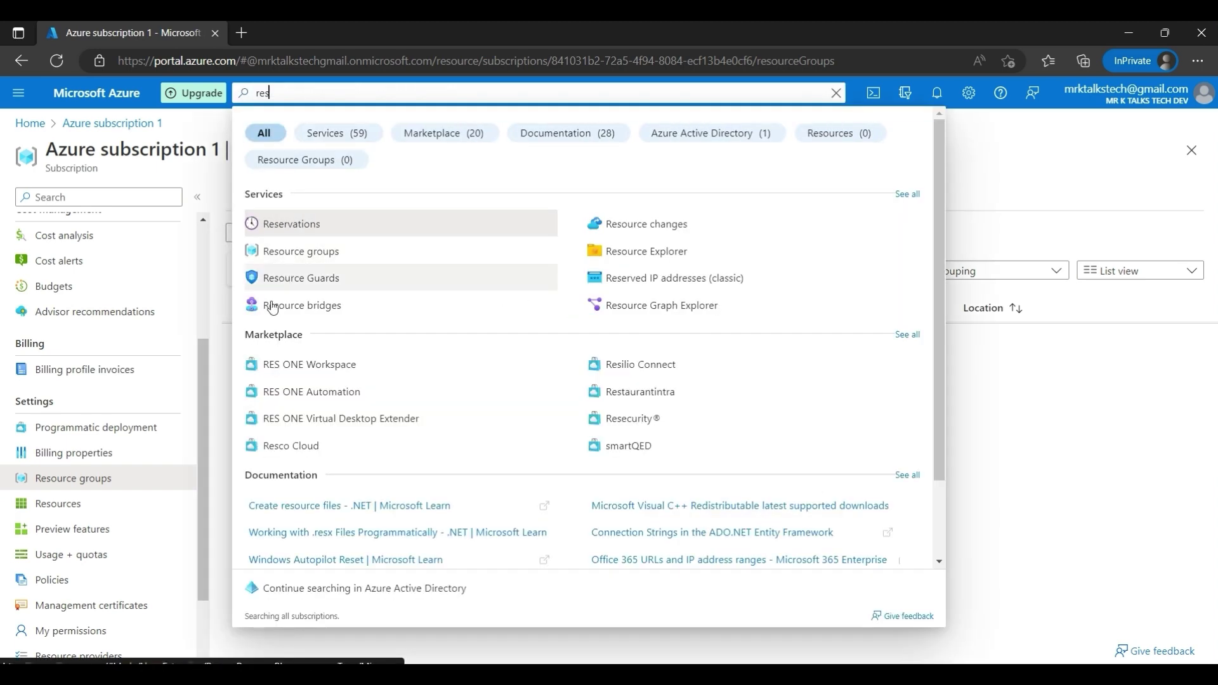
click(1026, 392)
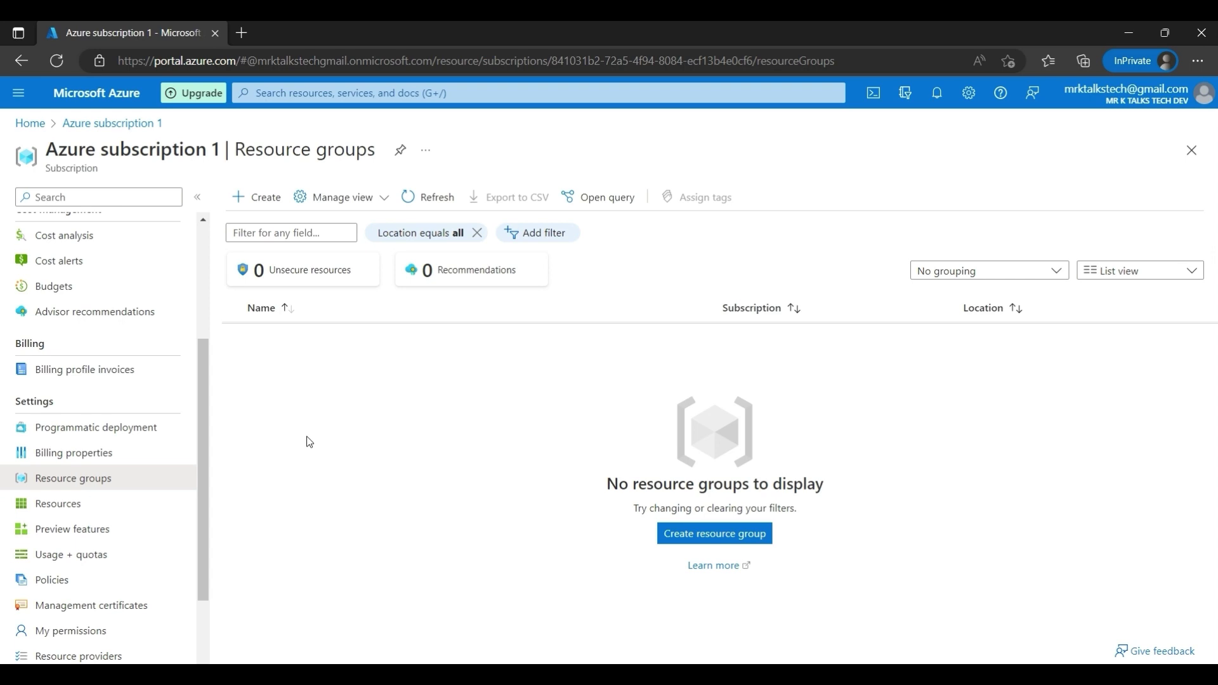
Start creating a new resource group and check which subscriptions are available, keeping Azure subscription 1.
click(253, 197)
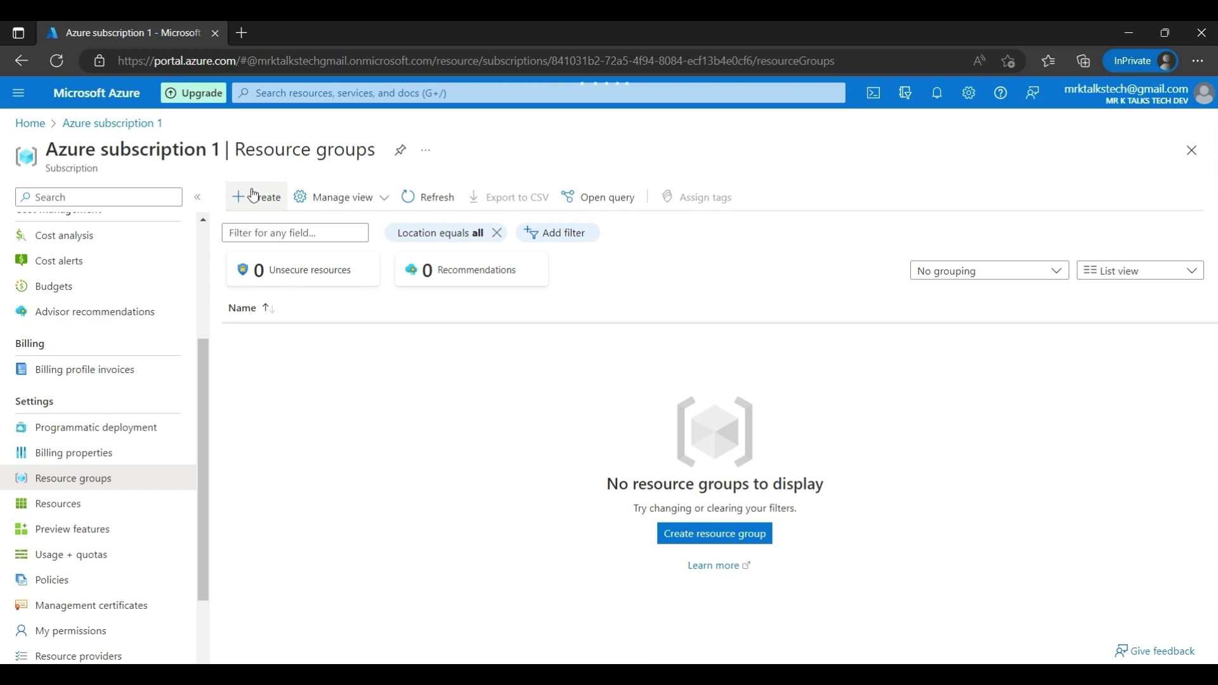
click(253, 195)
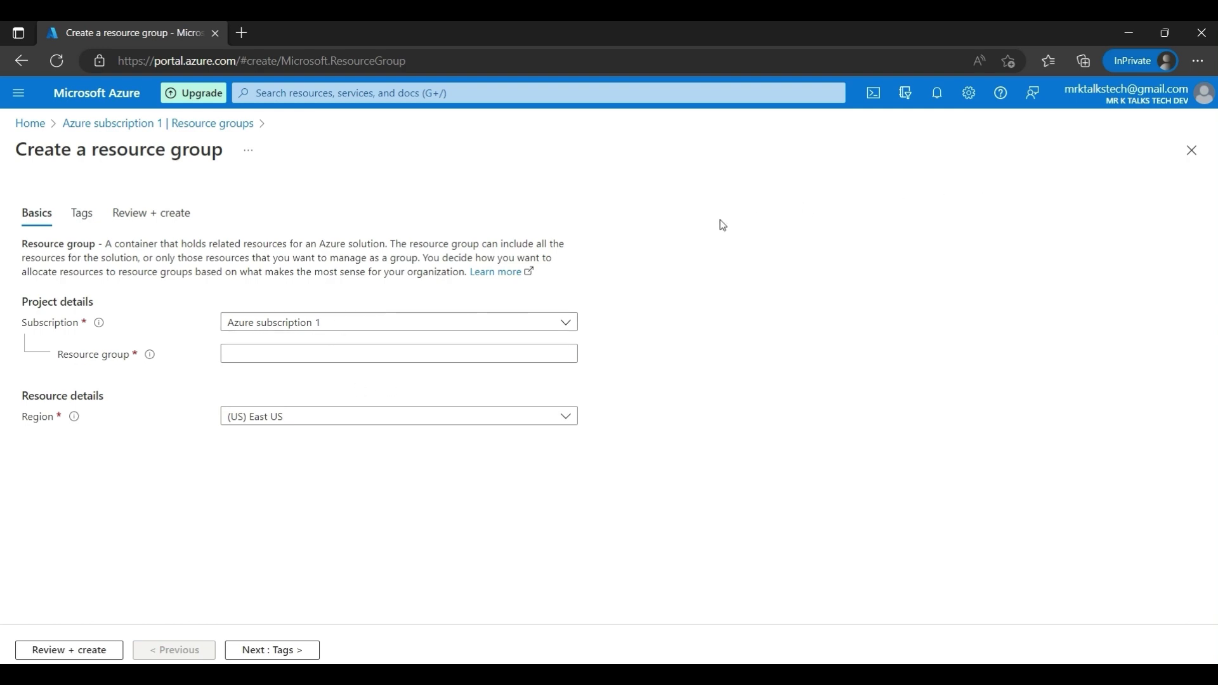
click(558, 320)
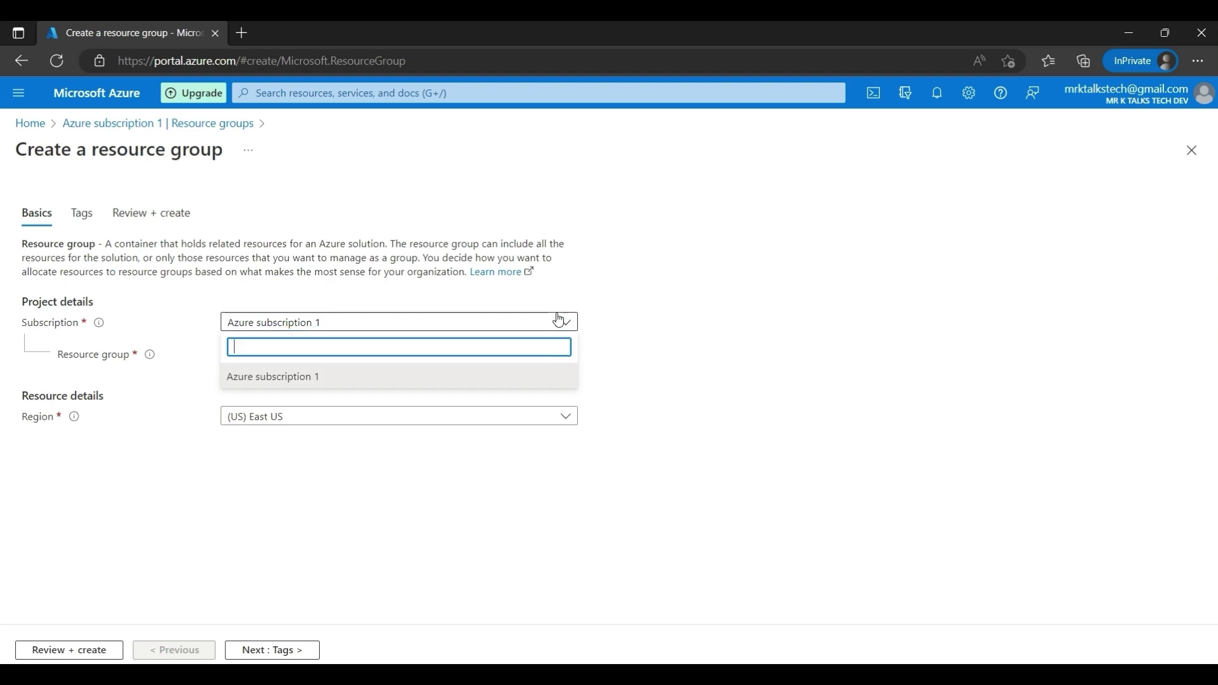
click(558, 320)
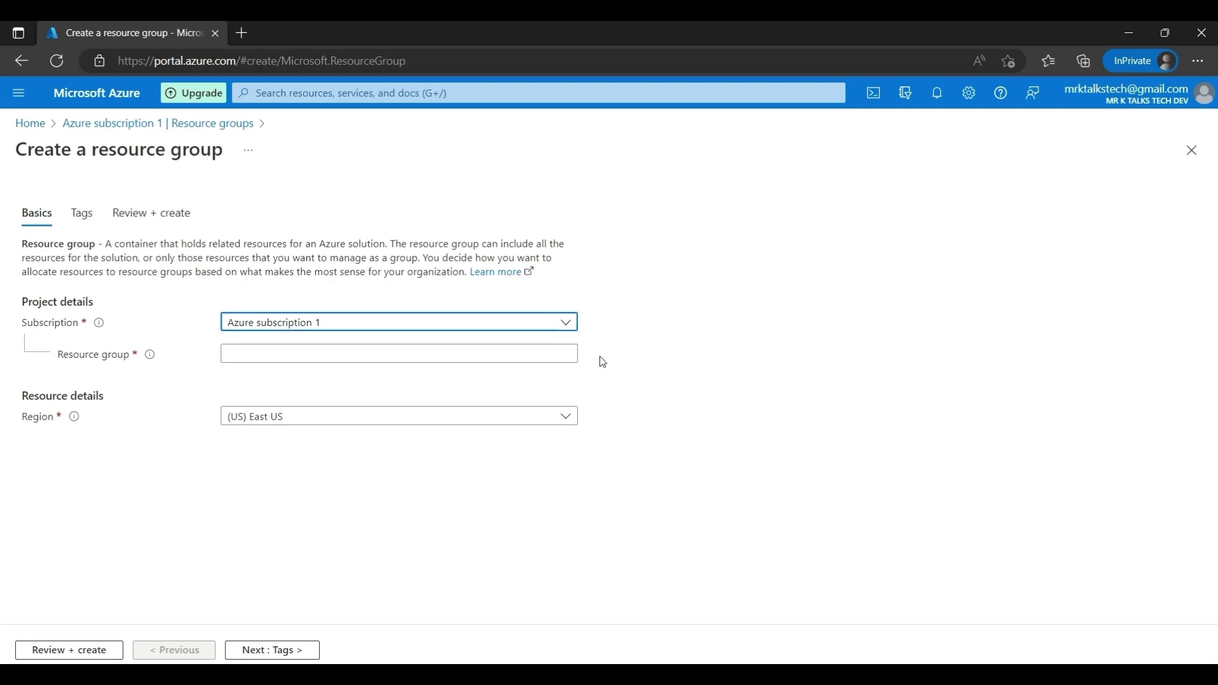
click(562, 329)
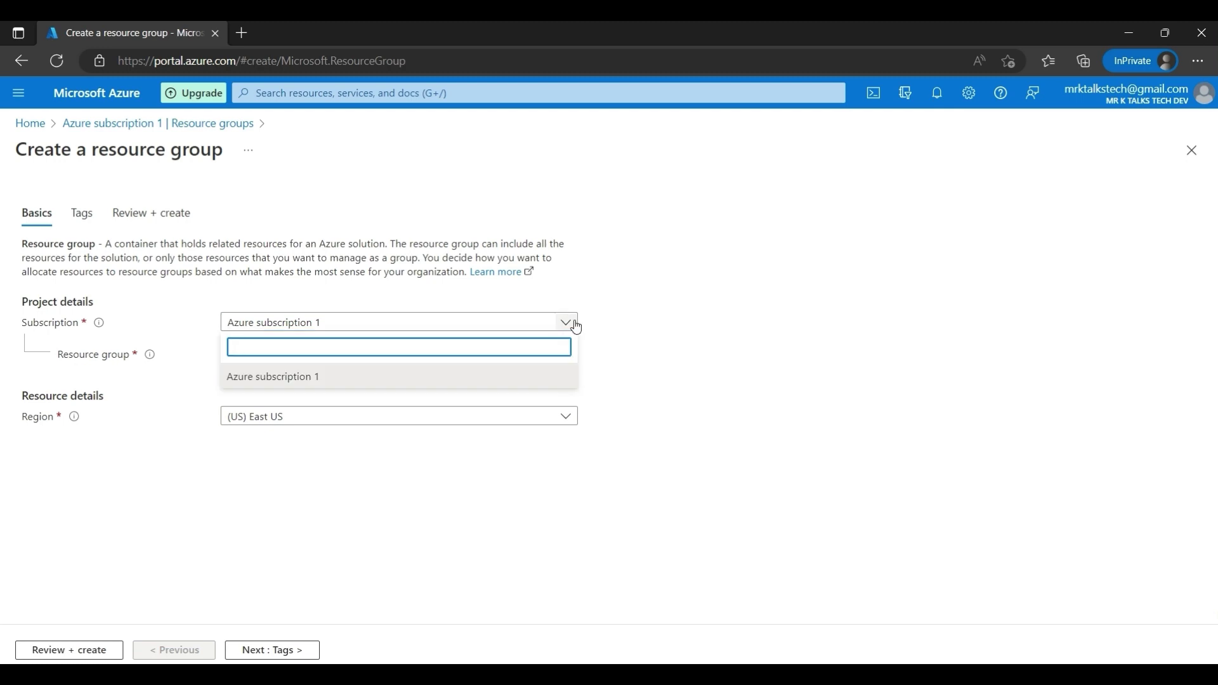
click(573, 324)
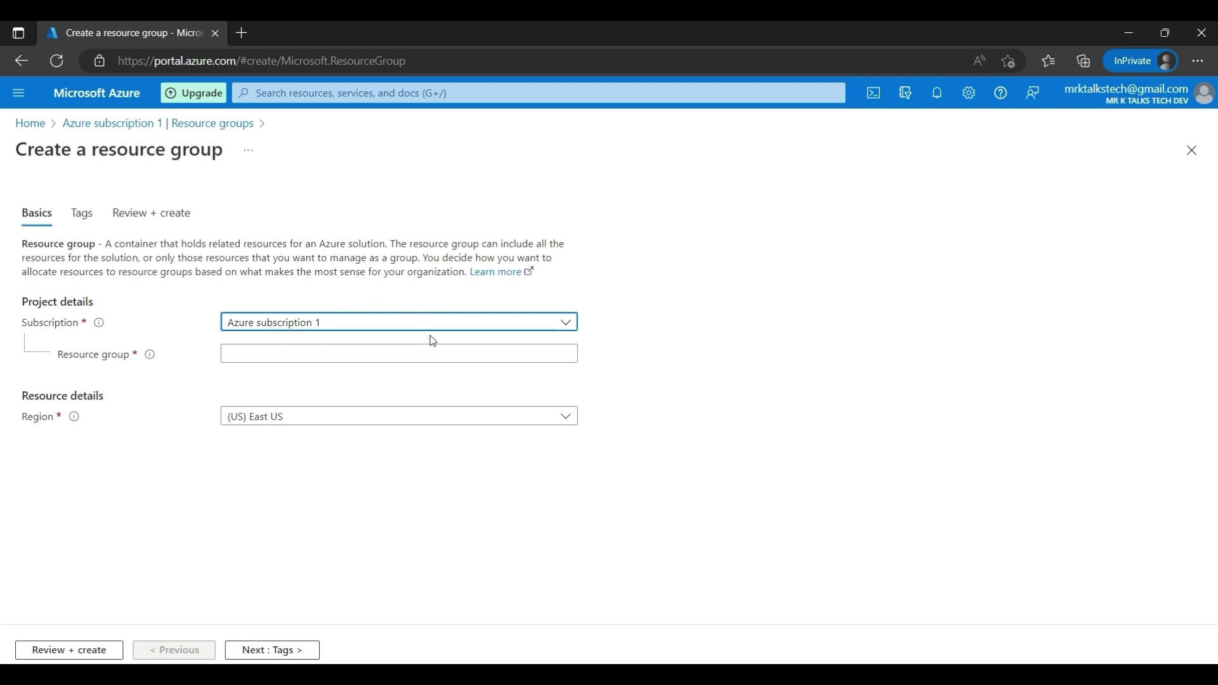
Name the new resource group rg-mrk-azure-tutorials-tamil.
click(366, 354)
text(rg-mrk)
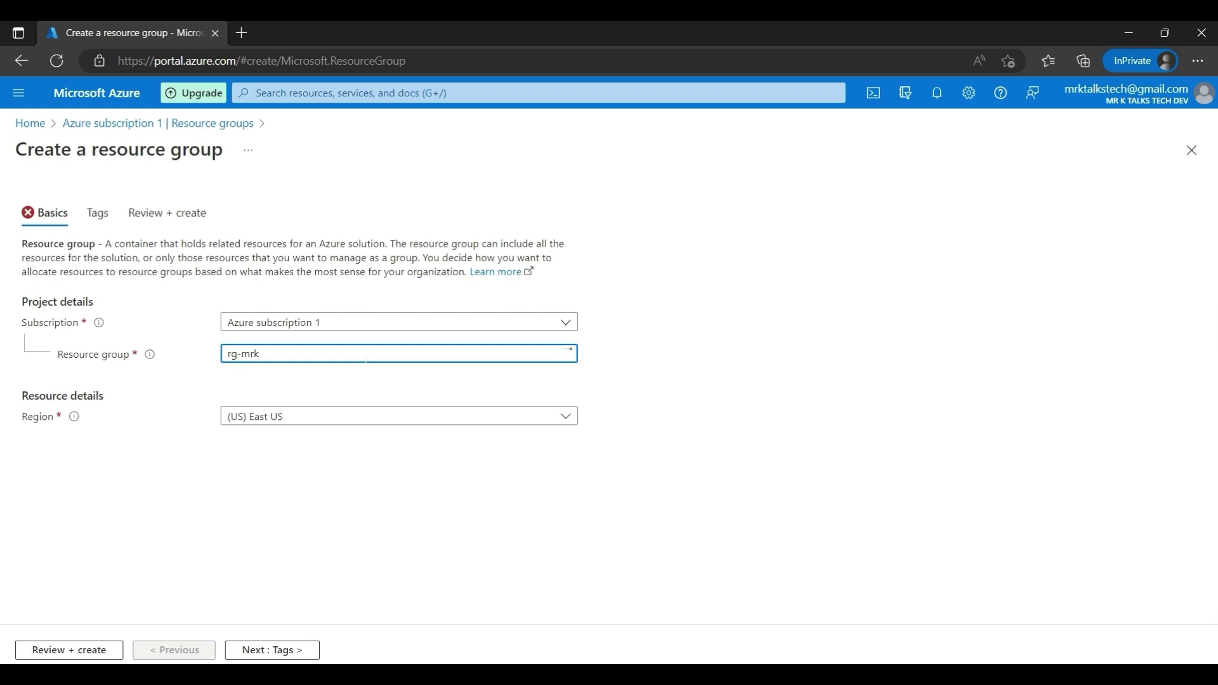
text(-azure-tutorials-tamil)
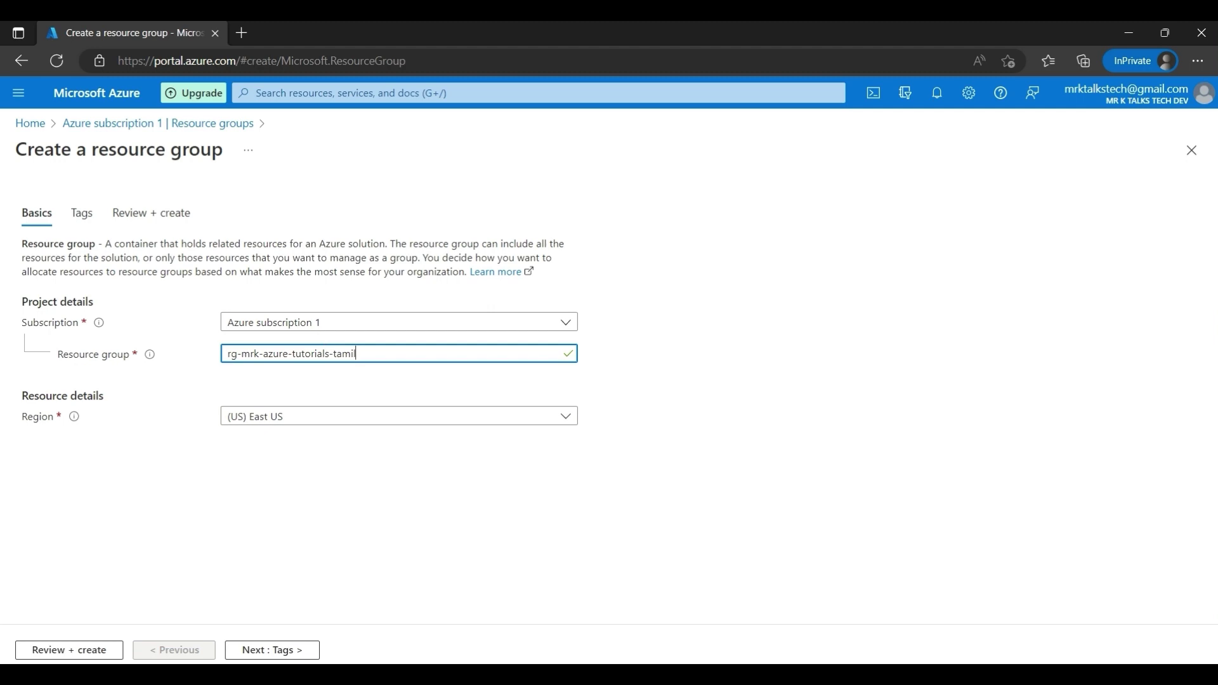
drag(237, 354, 219, 361)
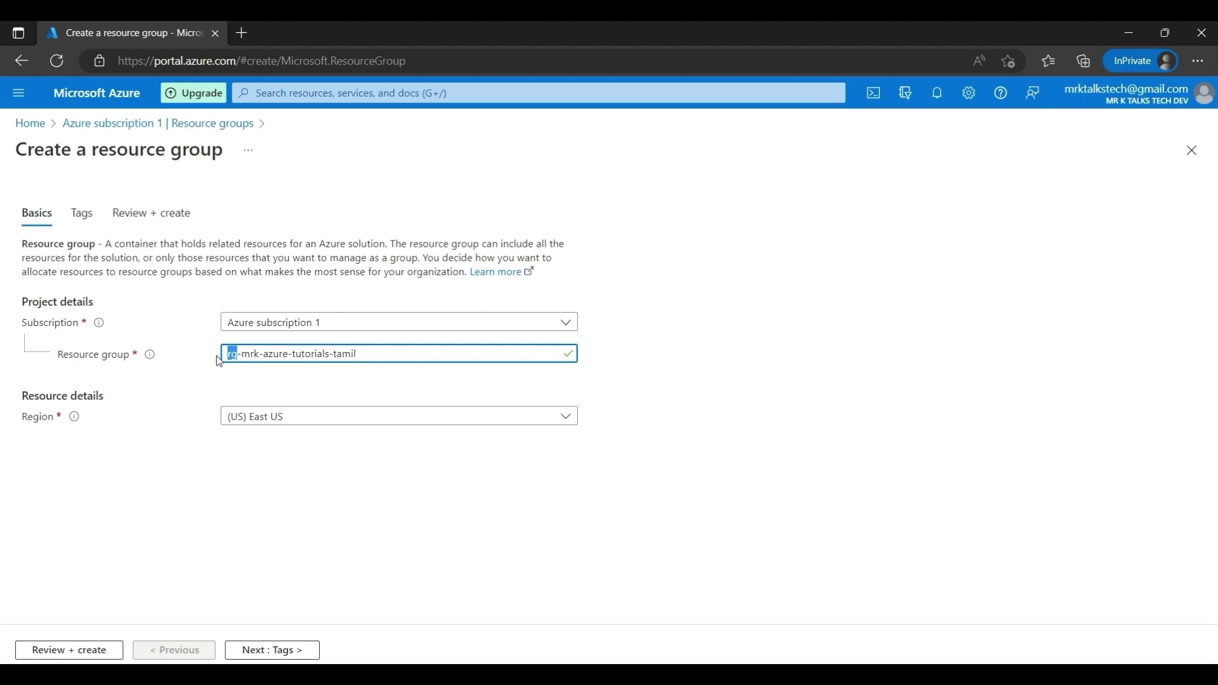
click(812, 258)
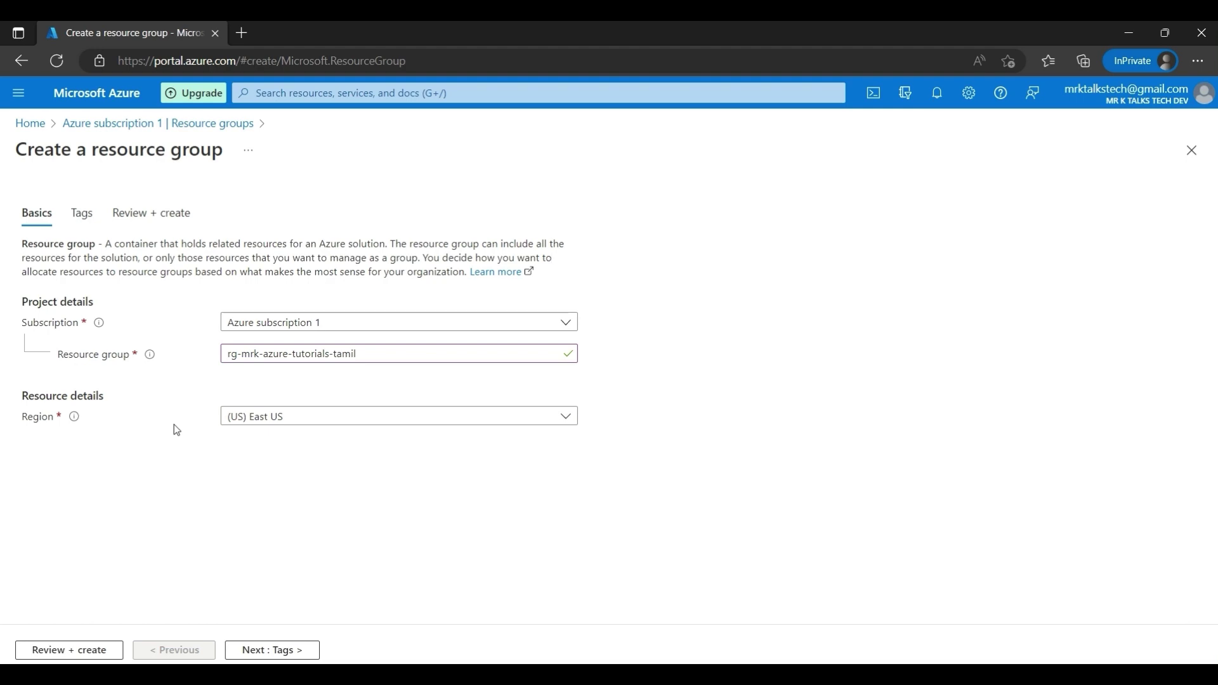
Filter the regions by "aus" and set the resource group's region to (Asia Pacific) Australia East.
click(552, 424)
scroll(472, 345, down, 10)
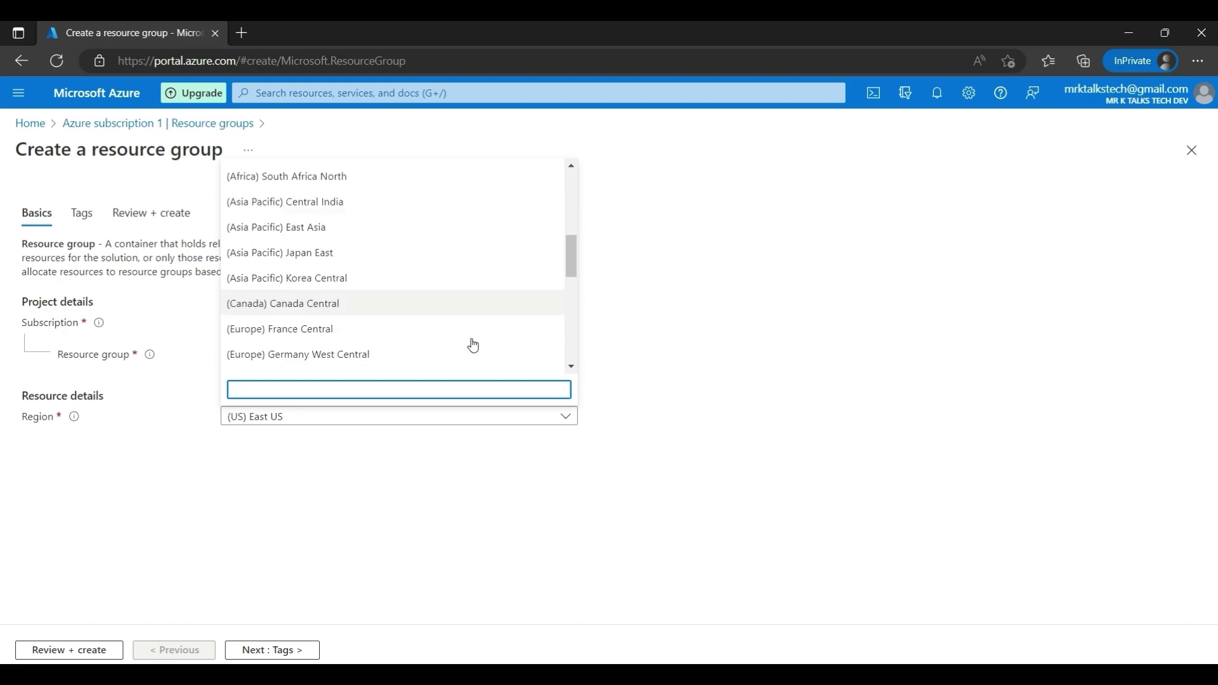
scroll(473, 345, up, 3)
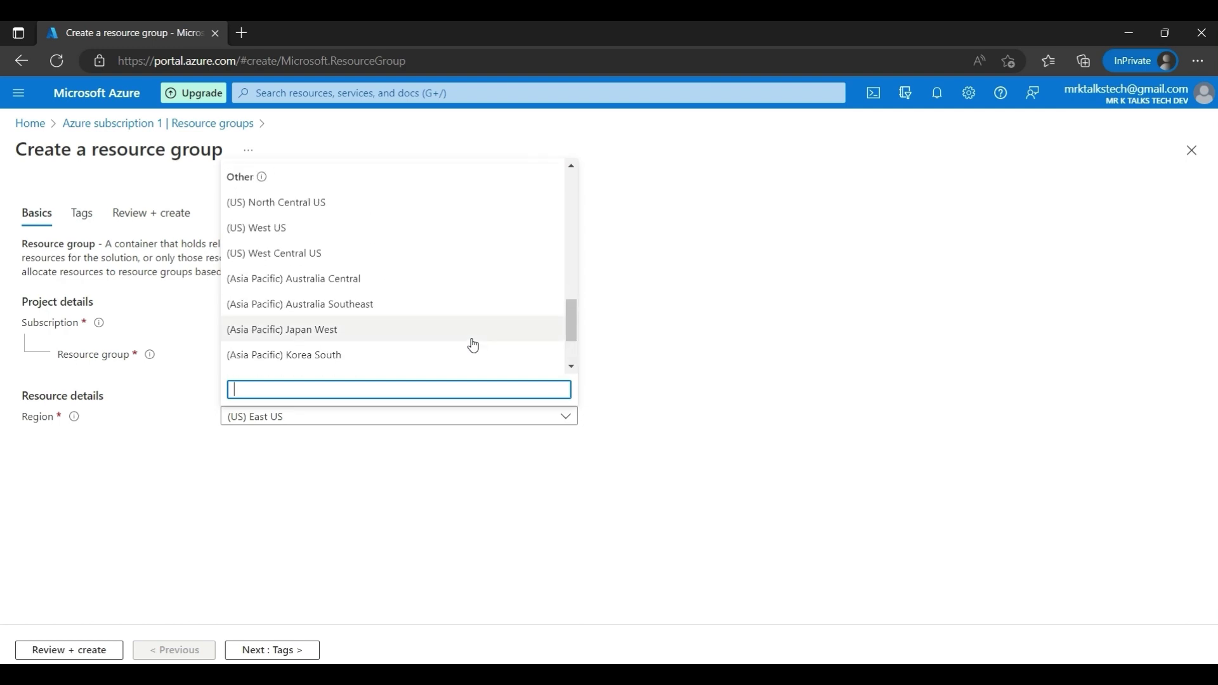
text(aus)
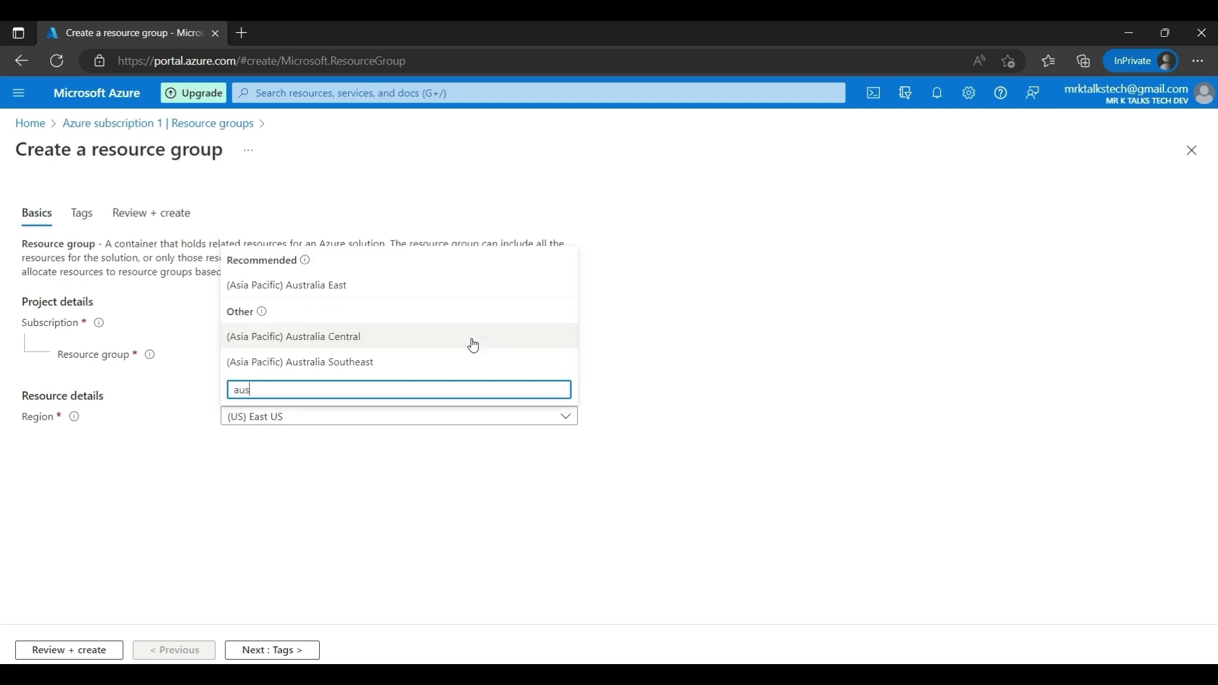
click(401, 291)
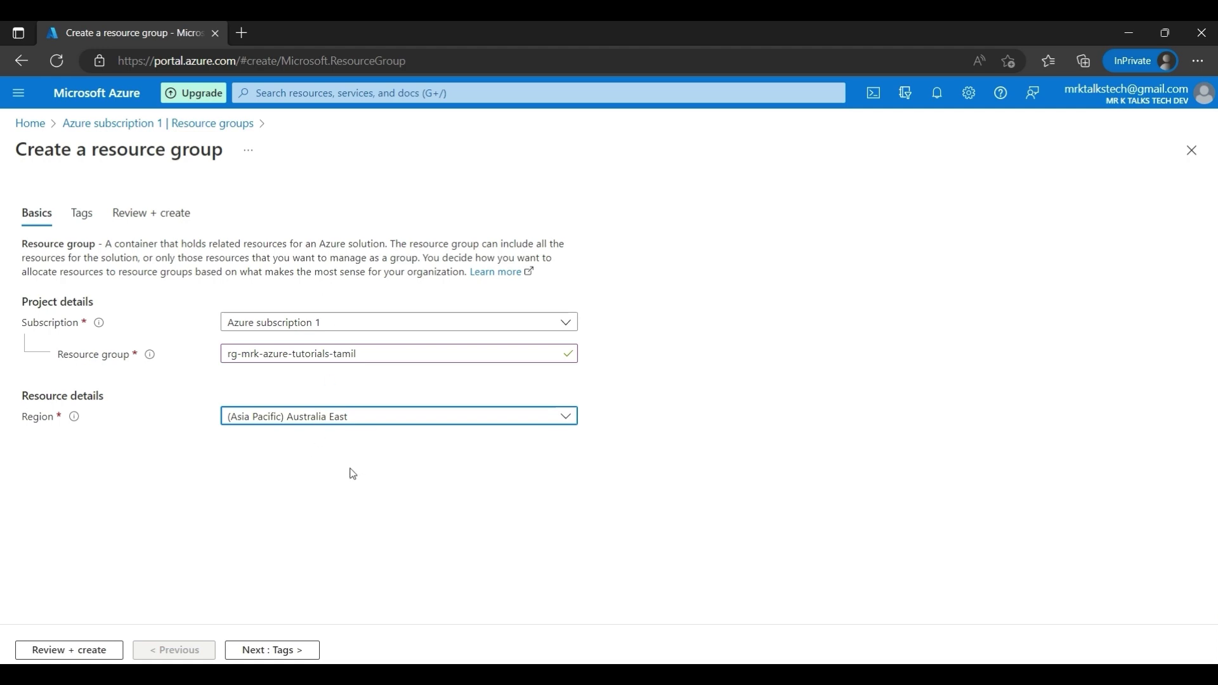
Continue to the resource group's tags and add a createdBy tag with the creator's name as its value.
click(312, 658)
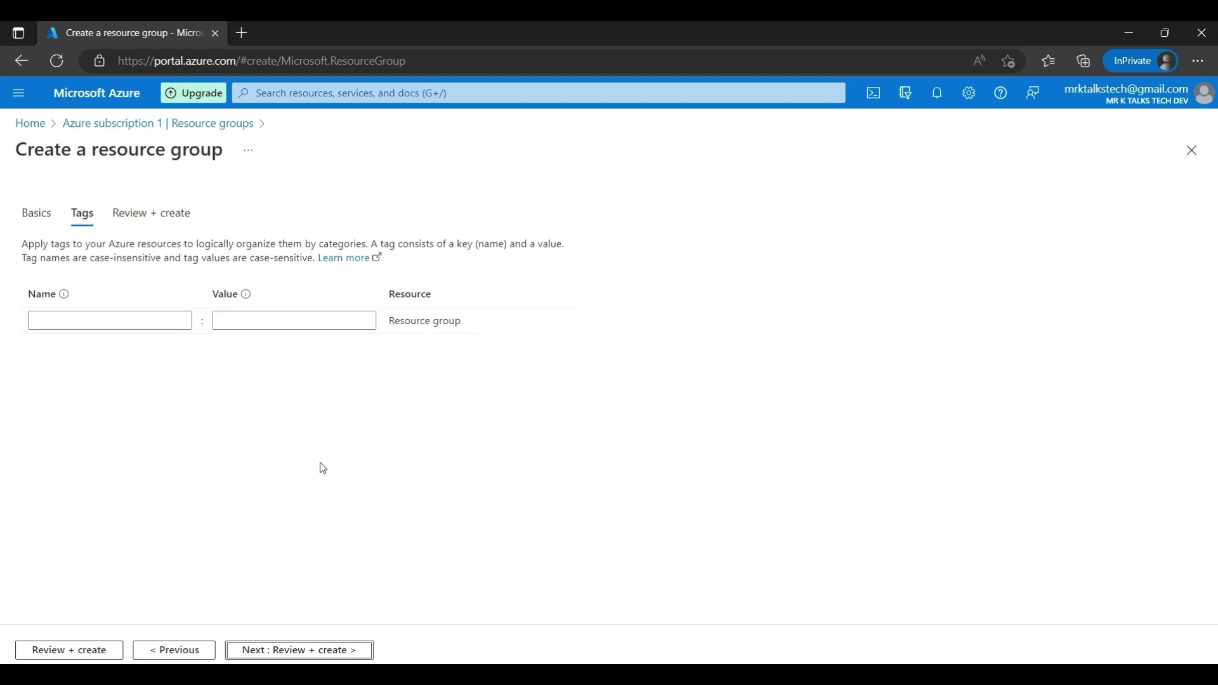
click(131, 321)
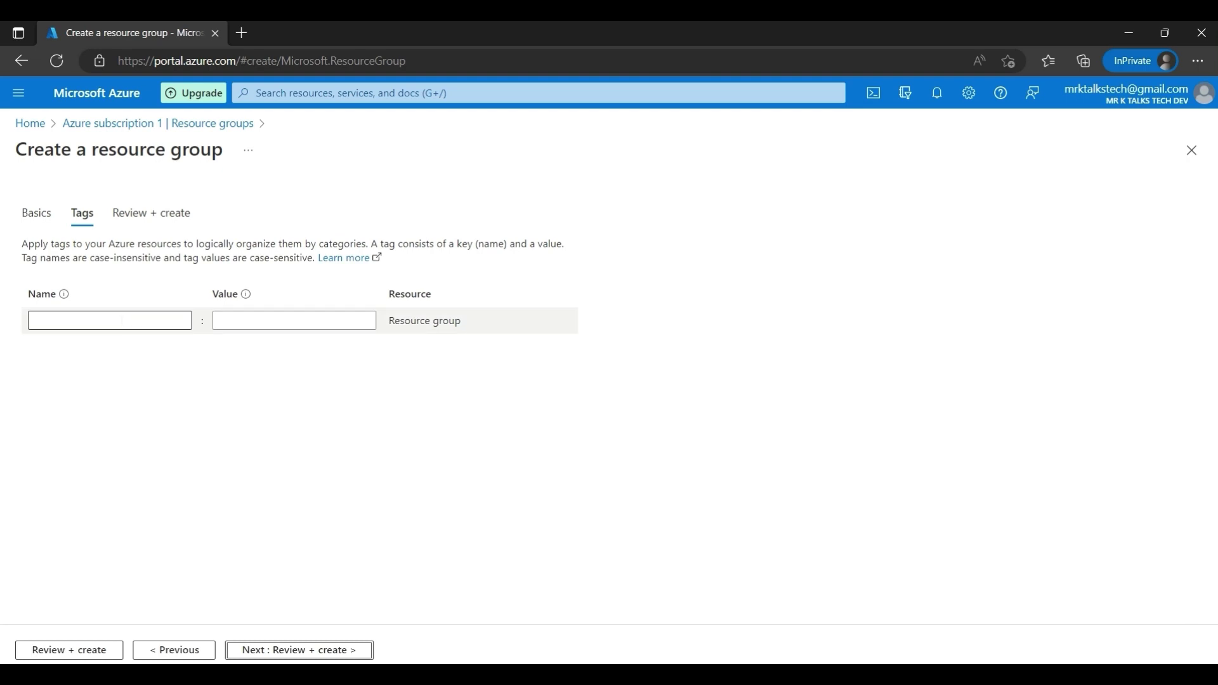
text(create)
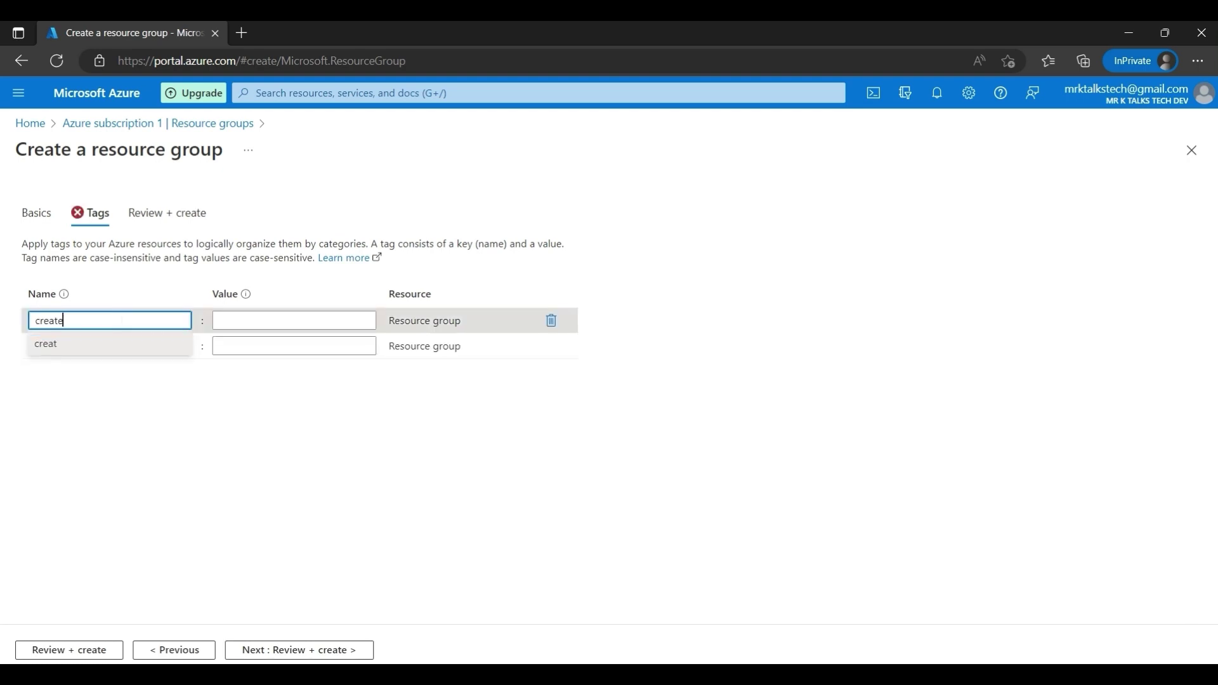
text(dBy)
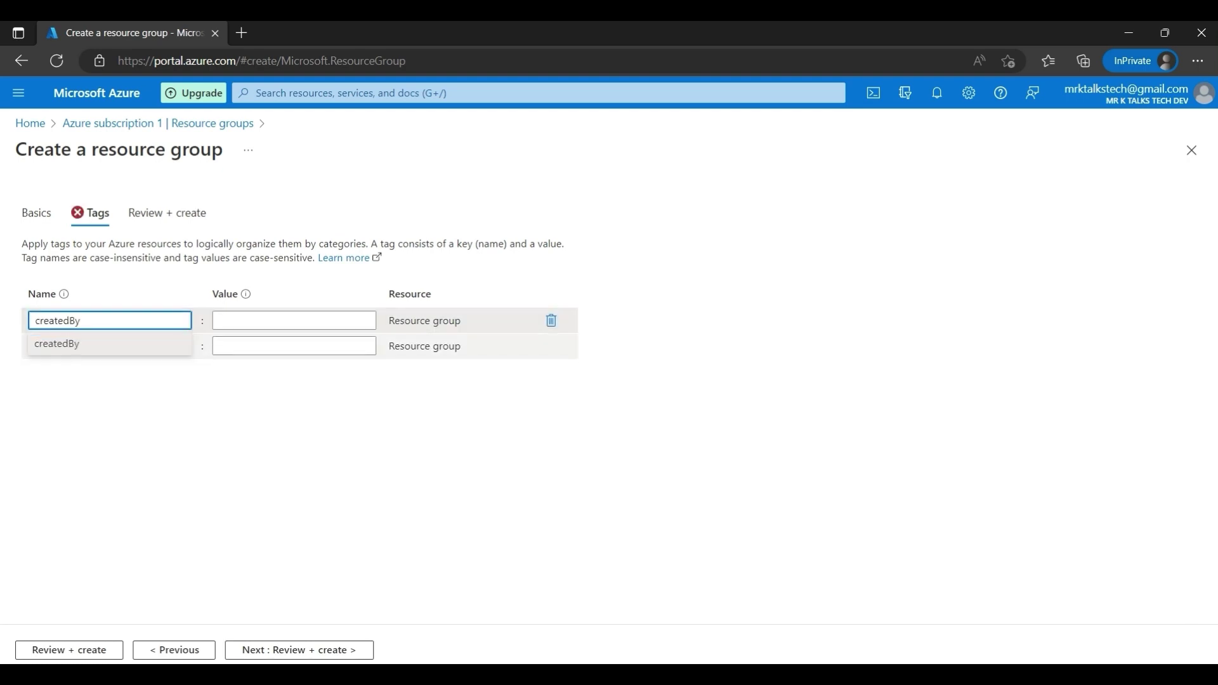
click(247, 320)
text(Mr.K)
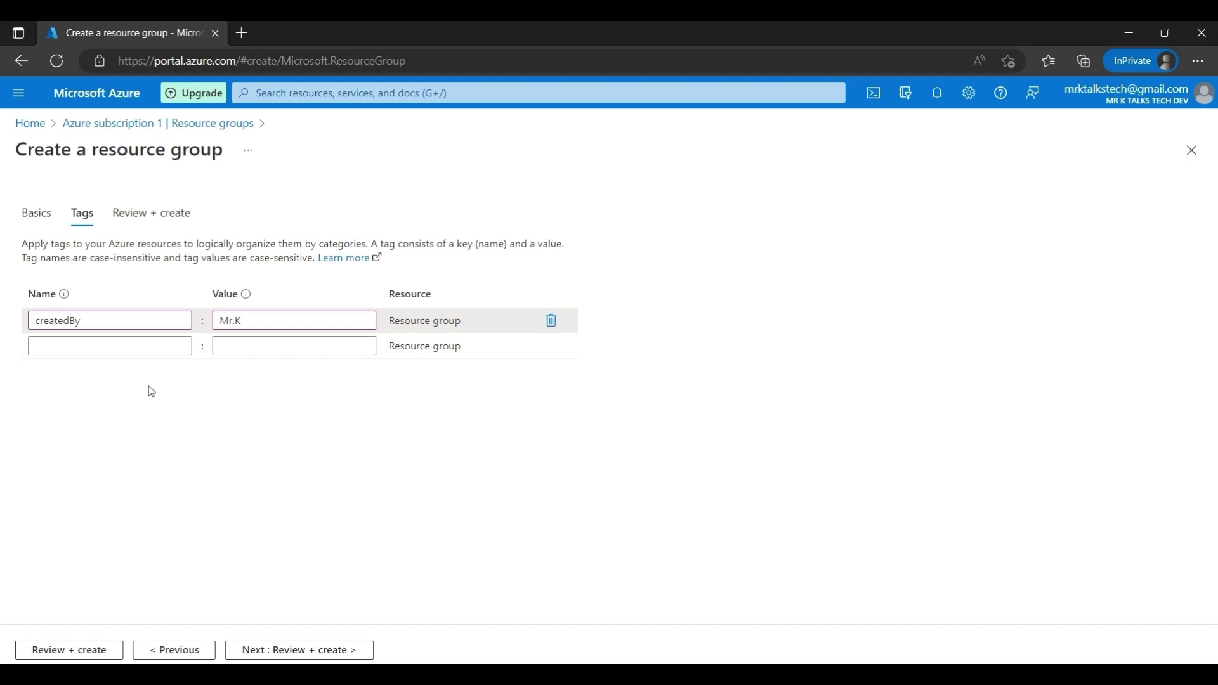
Add a second tag named env with the value Dev, and delete that tag again.
click(110, 346)
text(env)
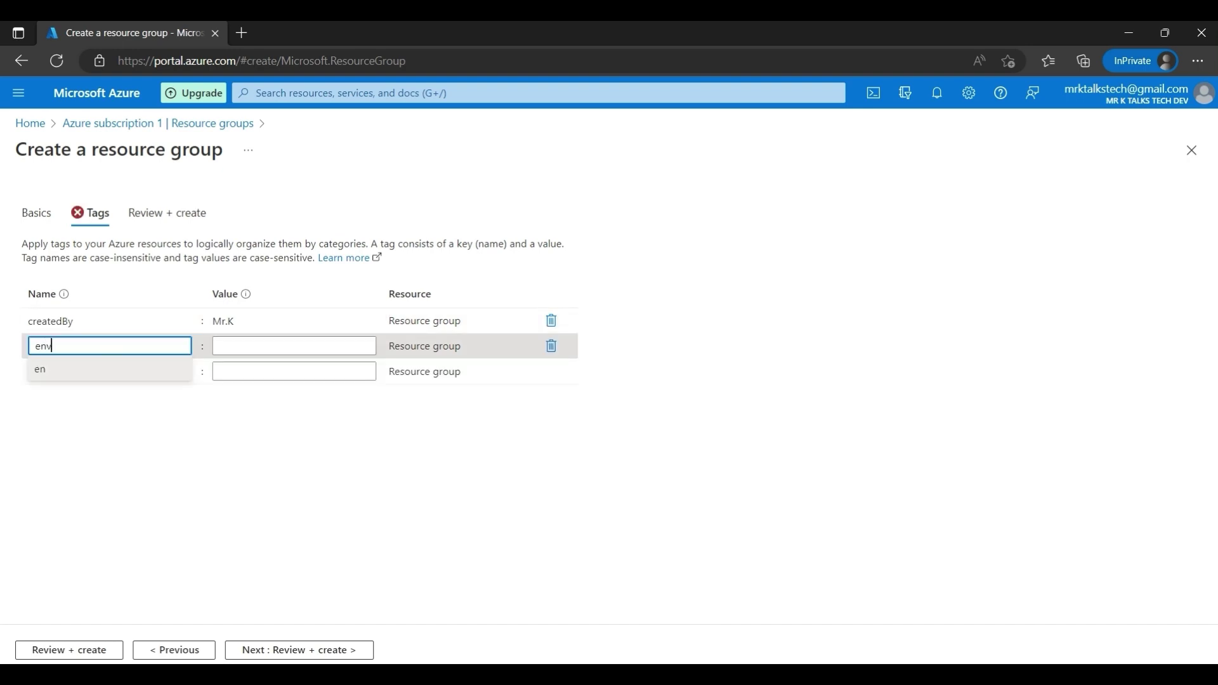
key(Tab)
text(D)
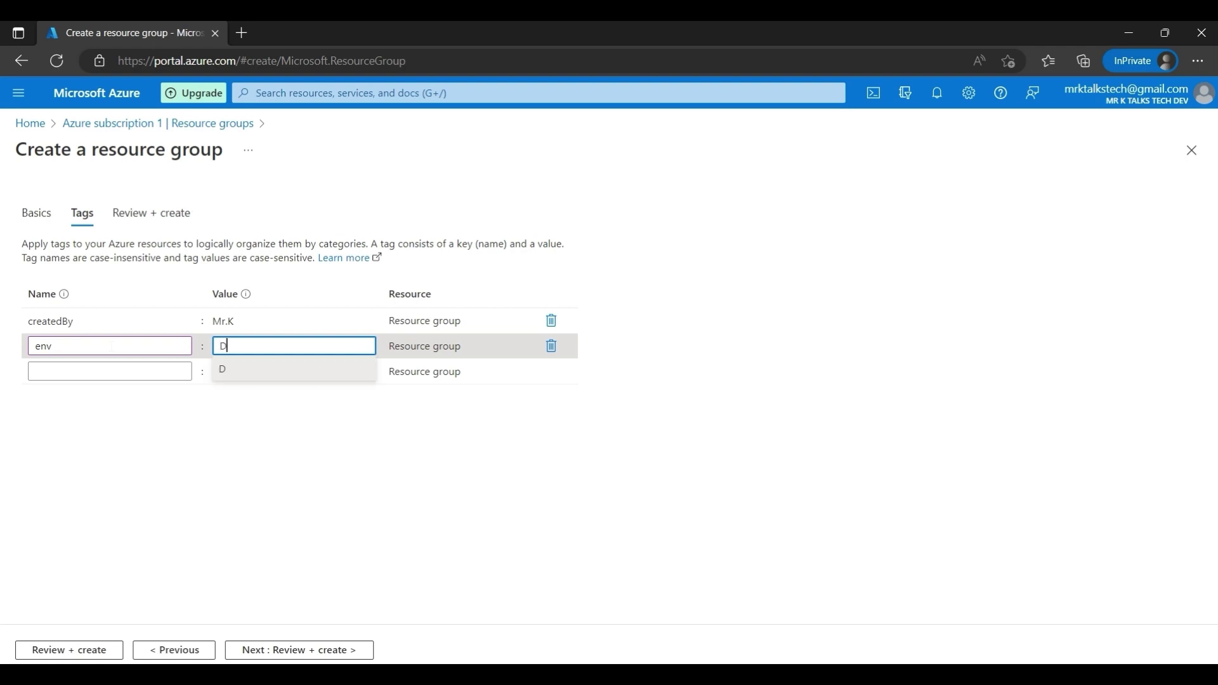
text(ev)
key(Tab)
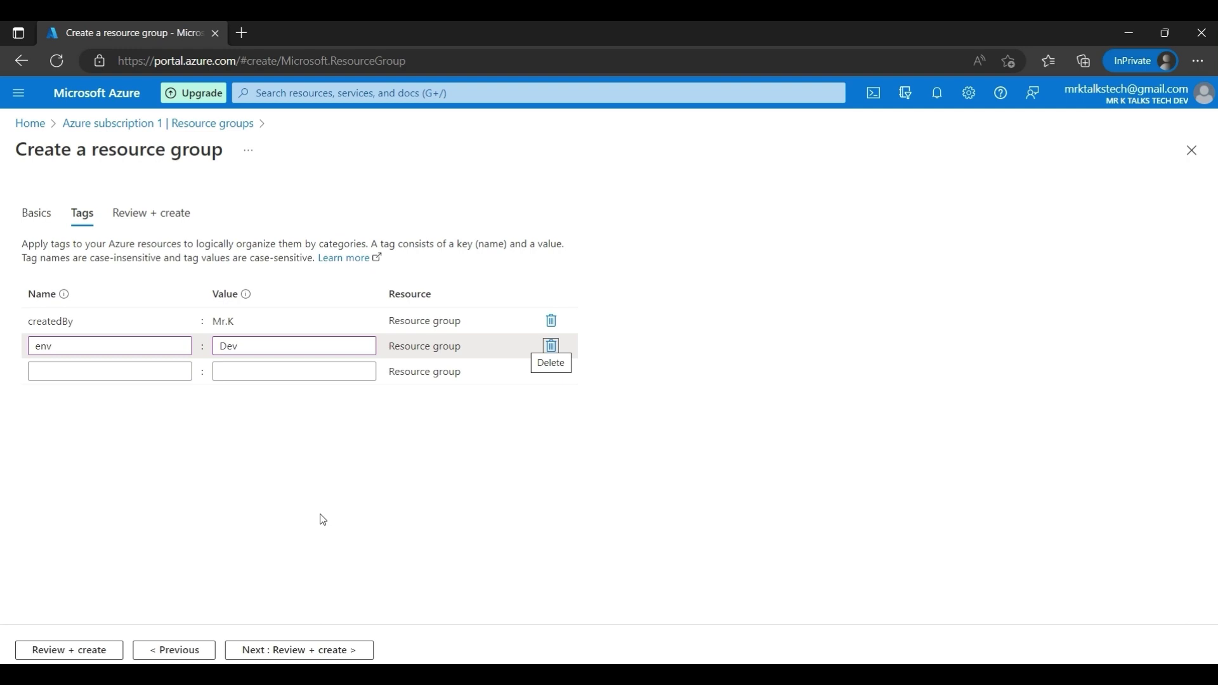
click(553, 345)
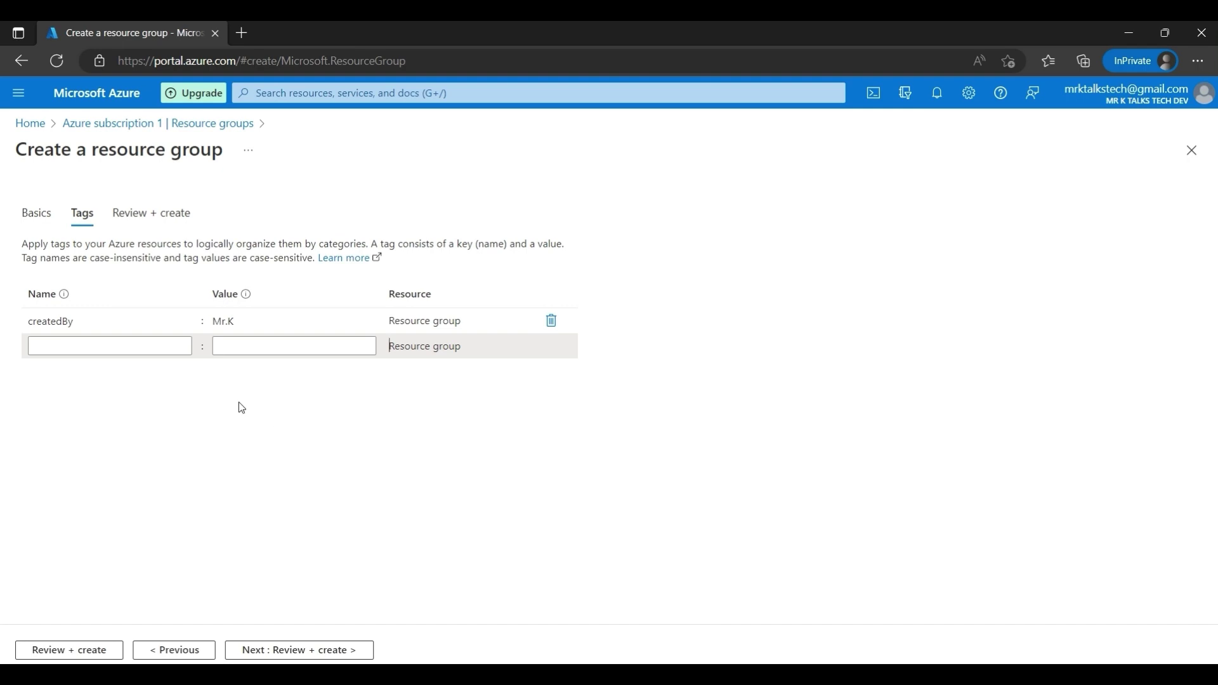
Review the resource group's settings, create the group and dismiss the creation notification.
click(298, 647)
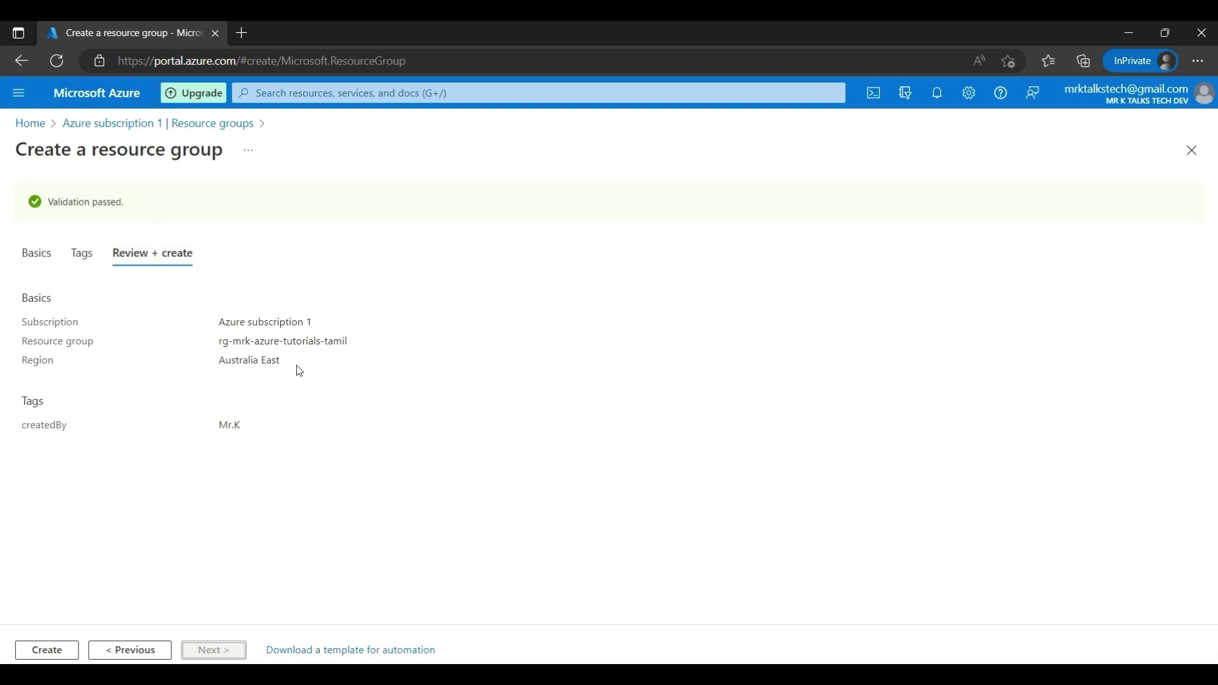
click(62, 654)
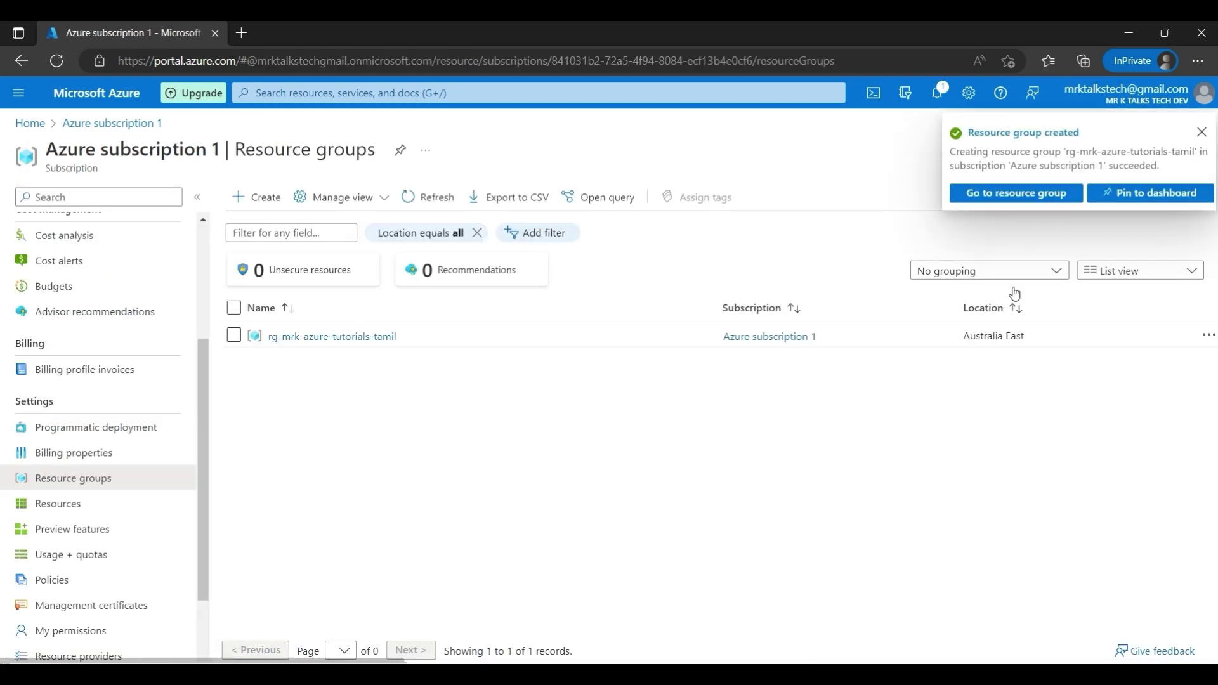
click(1203, 133)
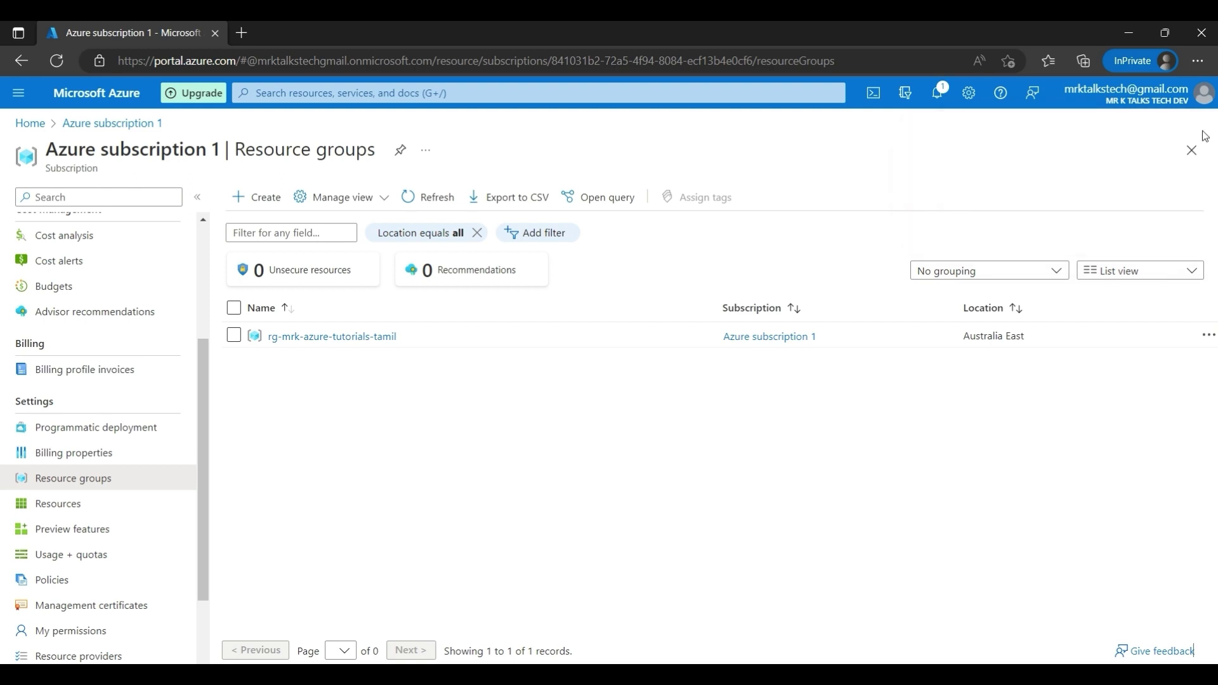
Open the rg-mrk-azure-tutorials-tamil resource group and examine its name and overview details.
click(310, 337)
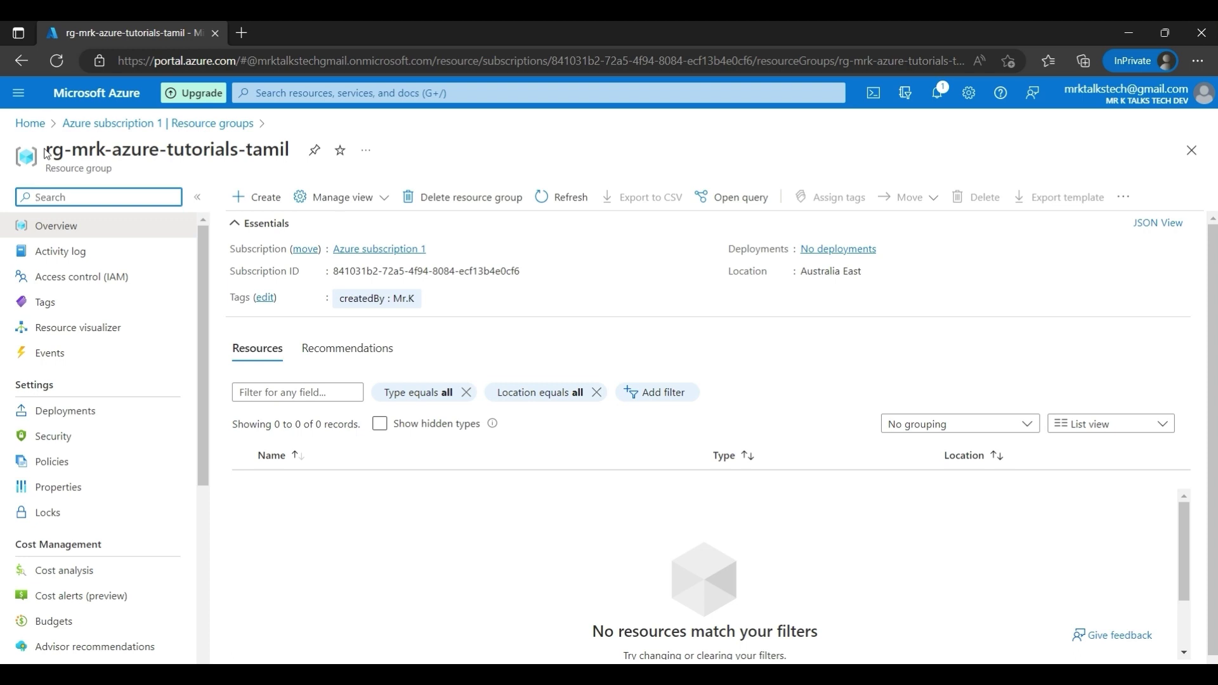
drag(46, 153, 296, 145)
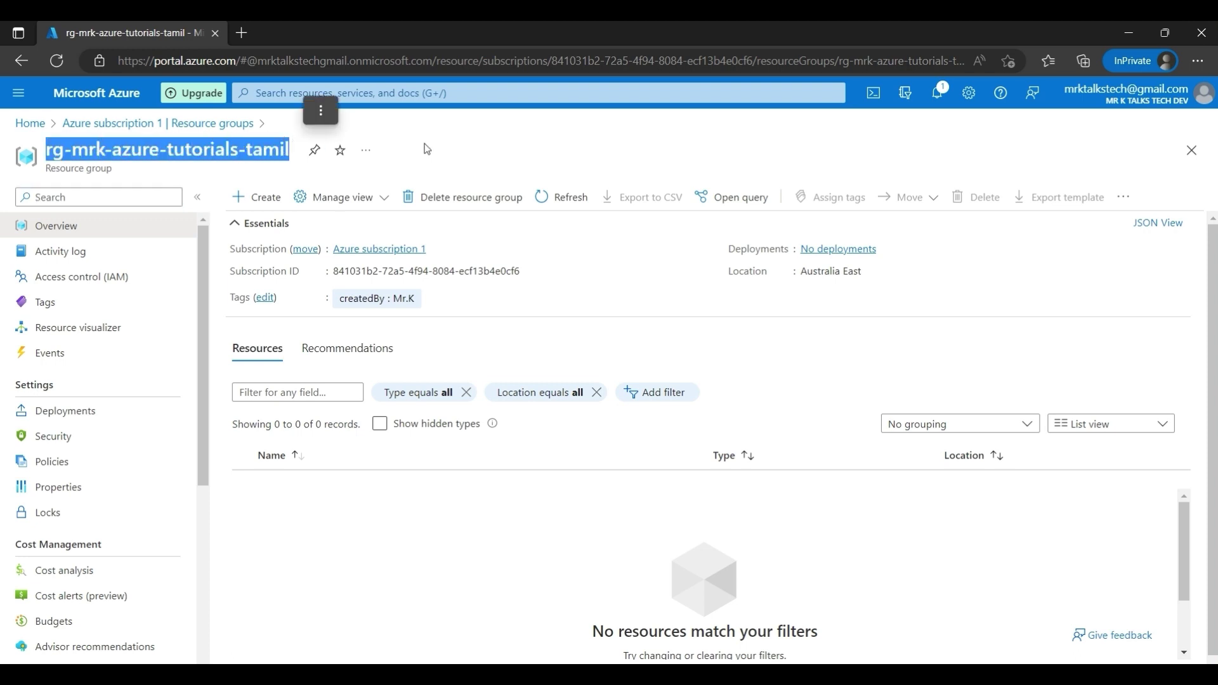
click(345, 542)
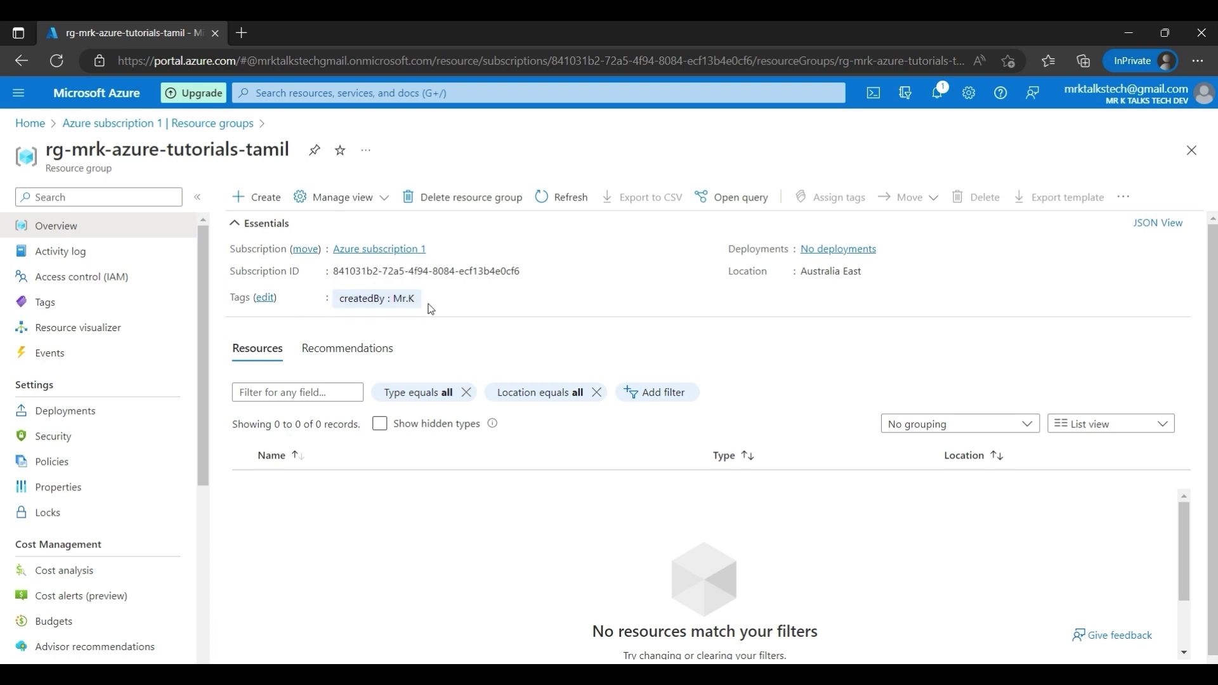
View the resources that carry the createdBy tag and return to the rg-mrk-azure-tutorials-tamil resource group.
click(363, 299)
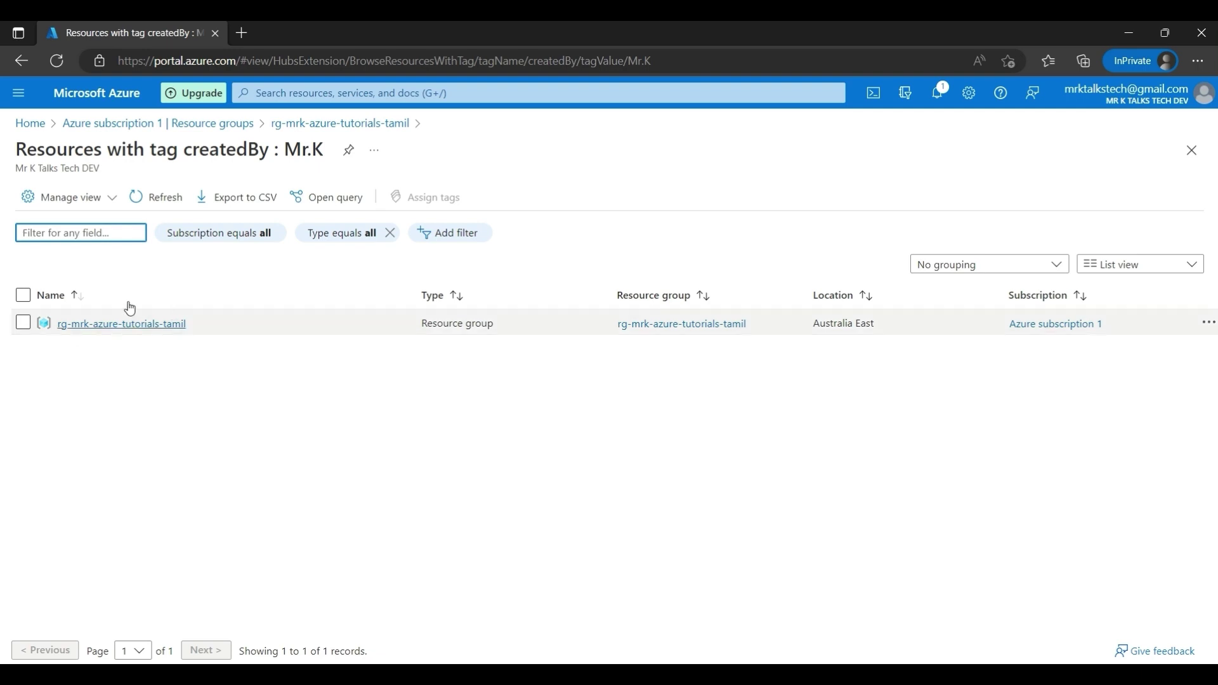
click(306, 125)
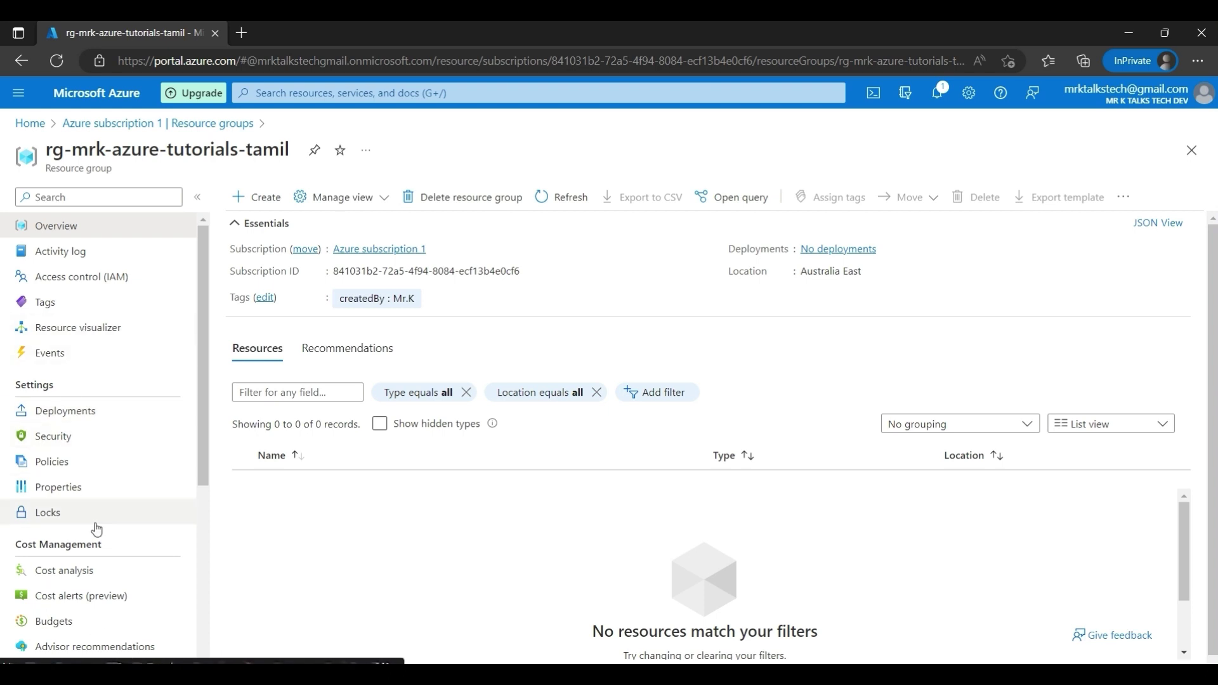
scroll(97, 528, down, 4)
scroll(96, 528, up, 4)
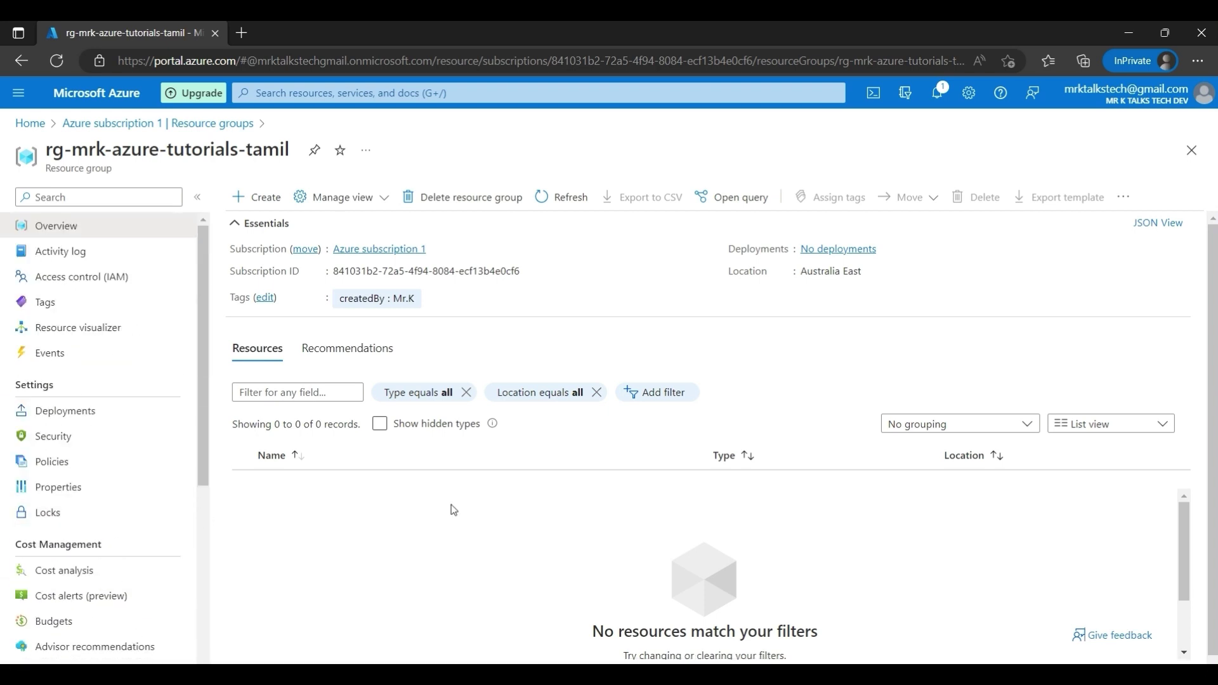
Open the resource group's access control and examine the scope of the Owner role assignment.
click(102, 282)
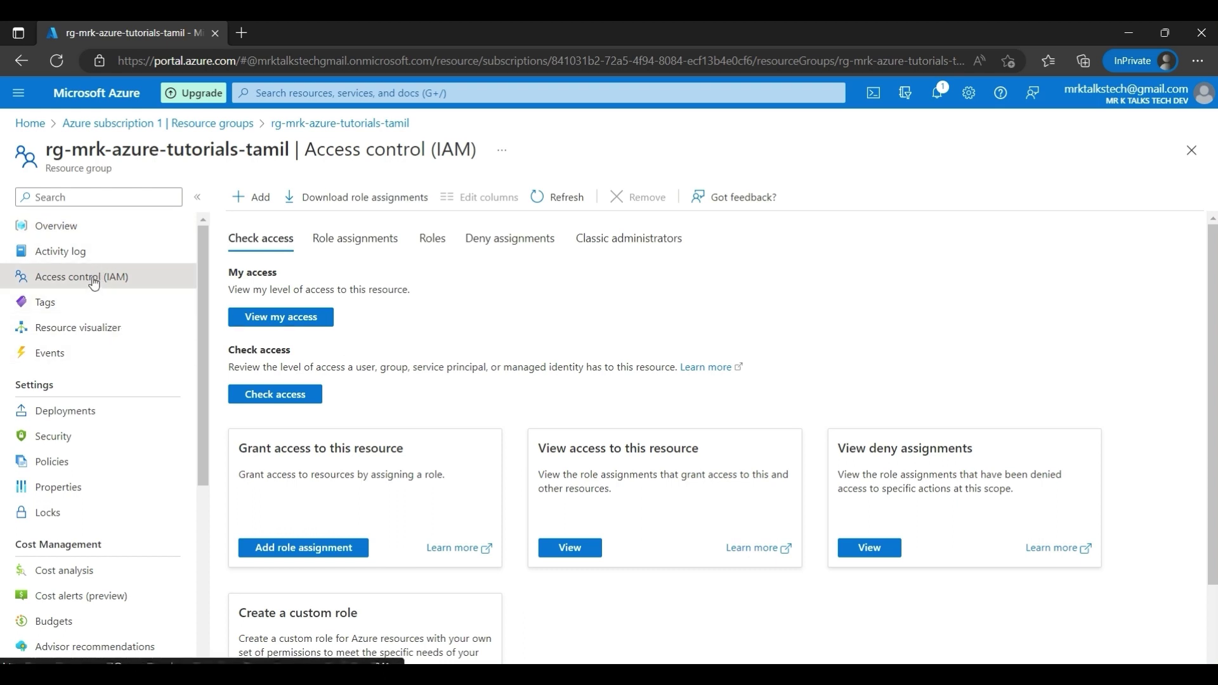
click(331, 248)
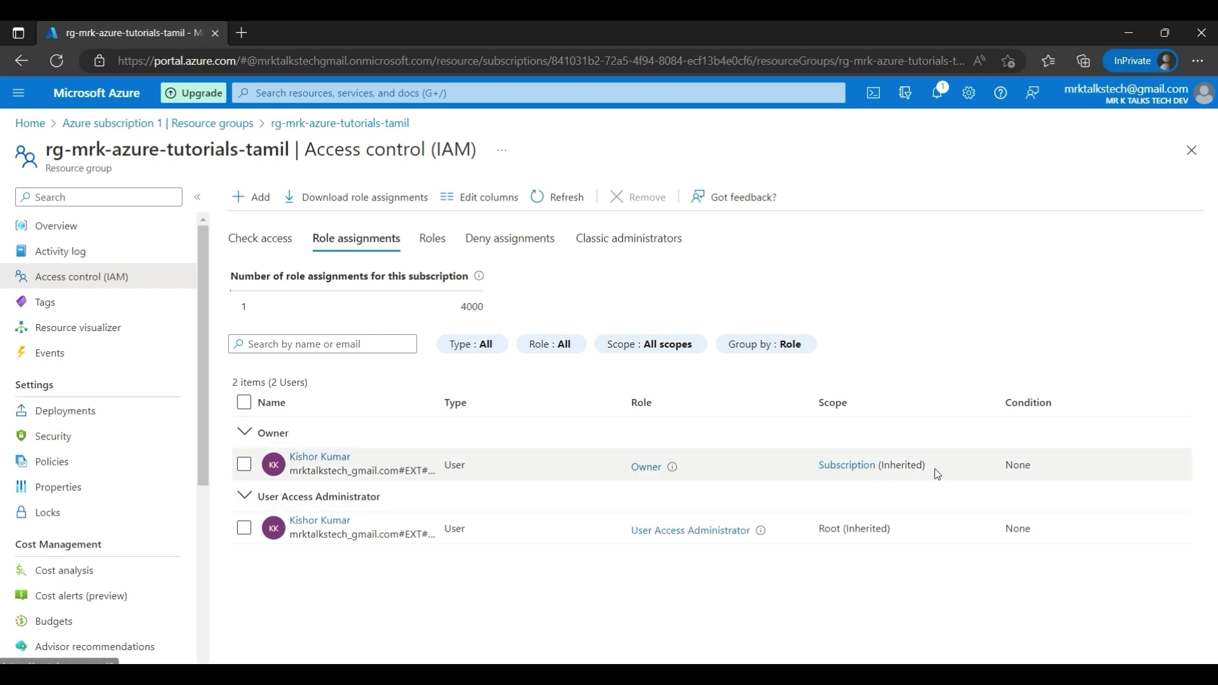
drag(932, 466, 811, 465)
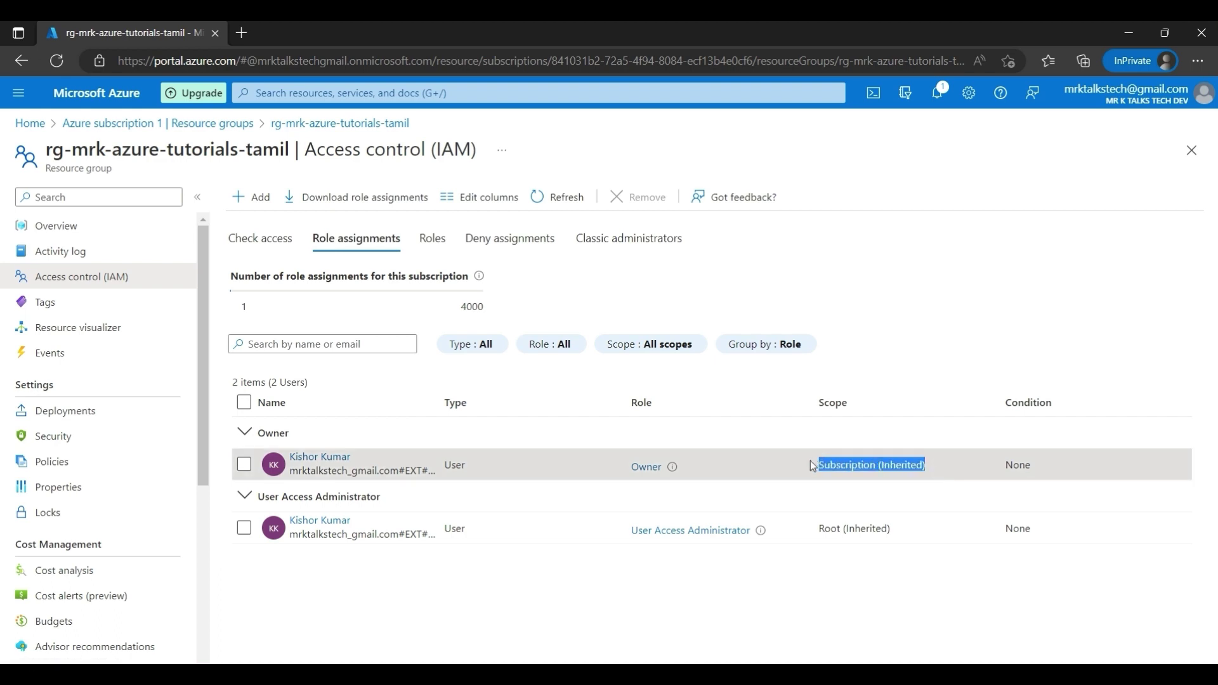
click(904, 435)
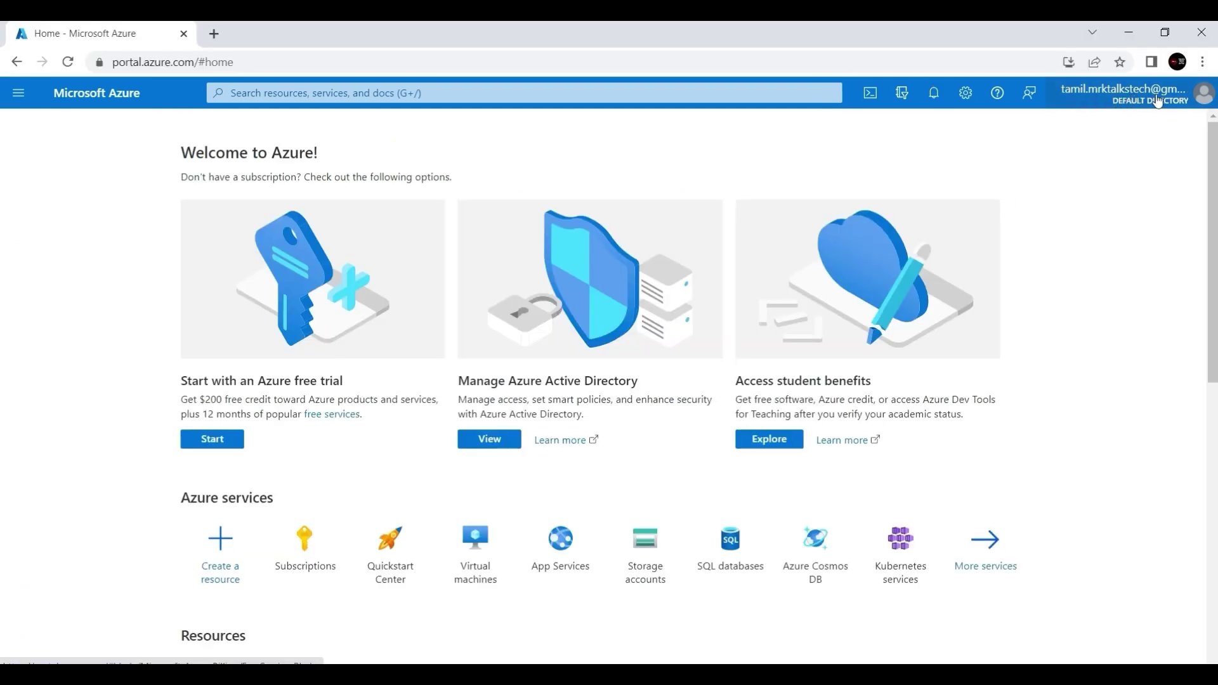
Check the subscriptions available to the second account in its default directory and return to the portal home page.
scroll(1066, 339, down, 5)
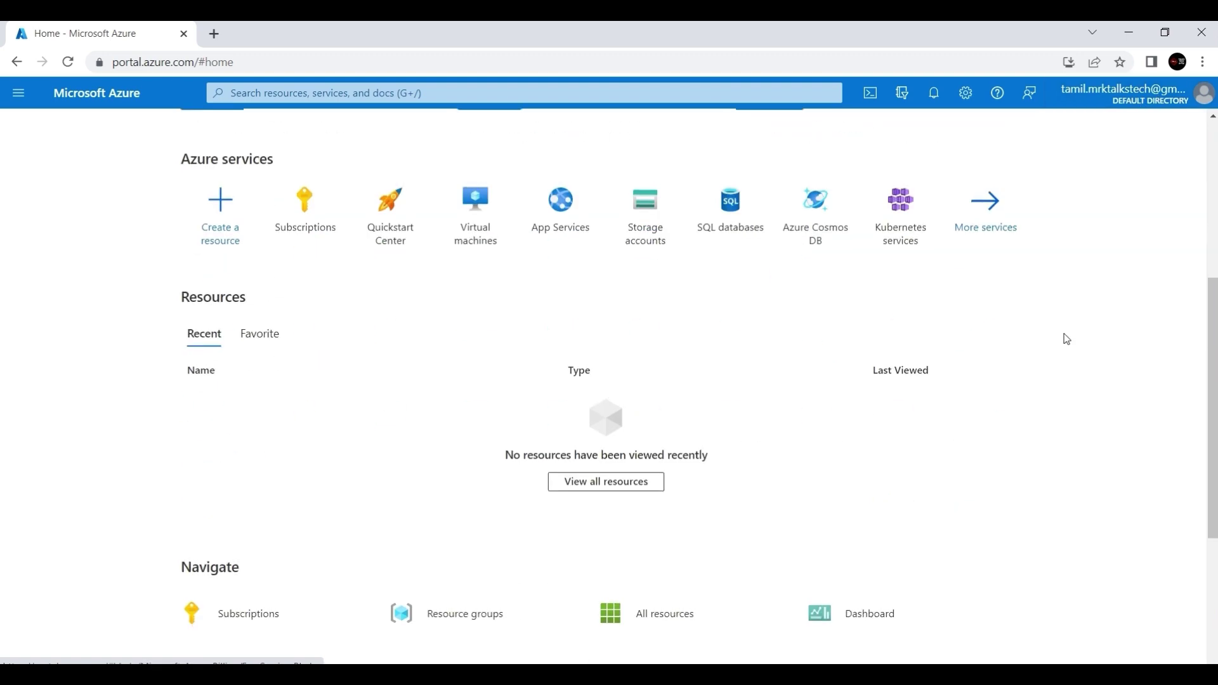
scroll(1066, 339, up, 5)
click(298, 533)
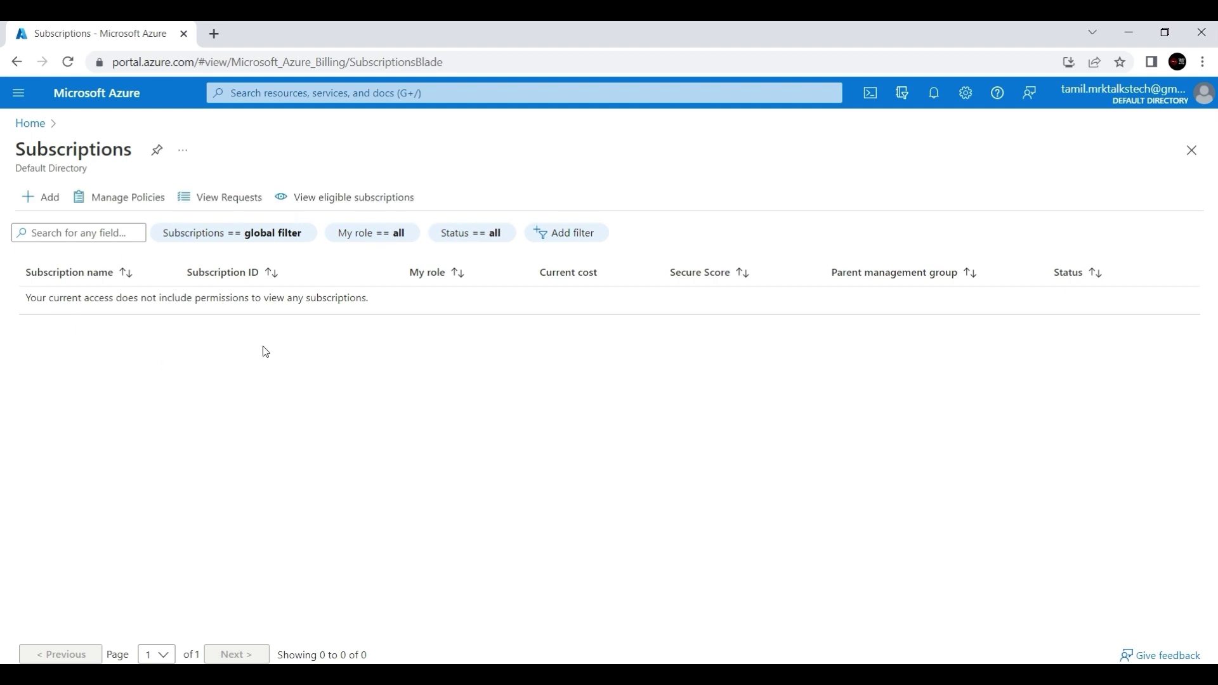
click(19, 125)
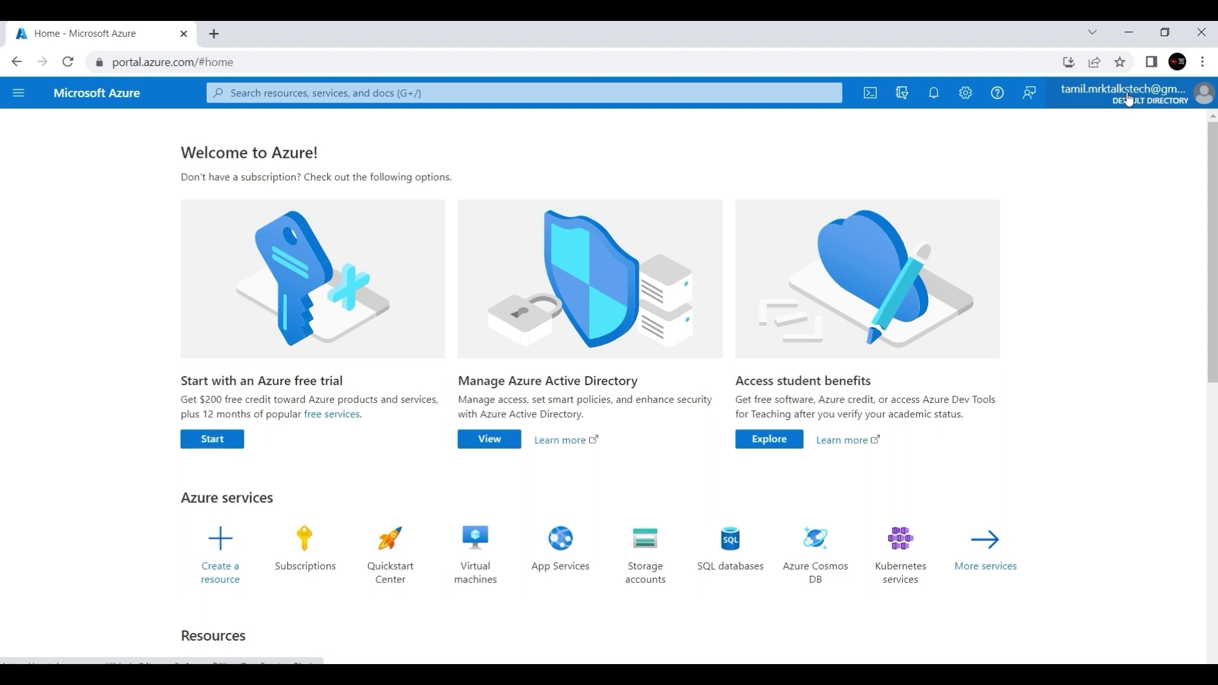
Review the second account's directories and switch it from Default Directory to Mr K Talks Tech DEV.
click(1145, 95)
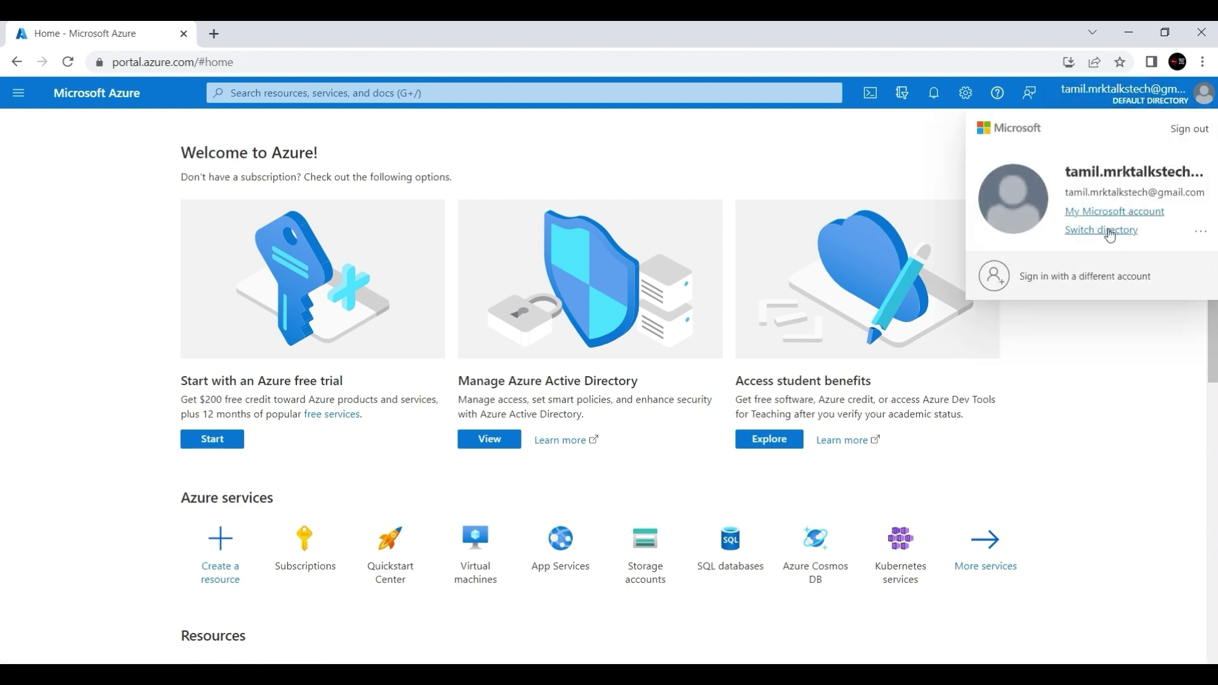
click(1109, 232)
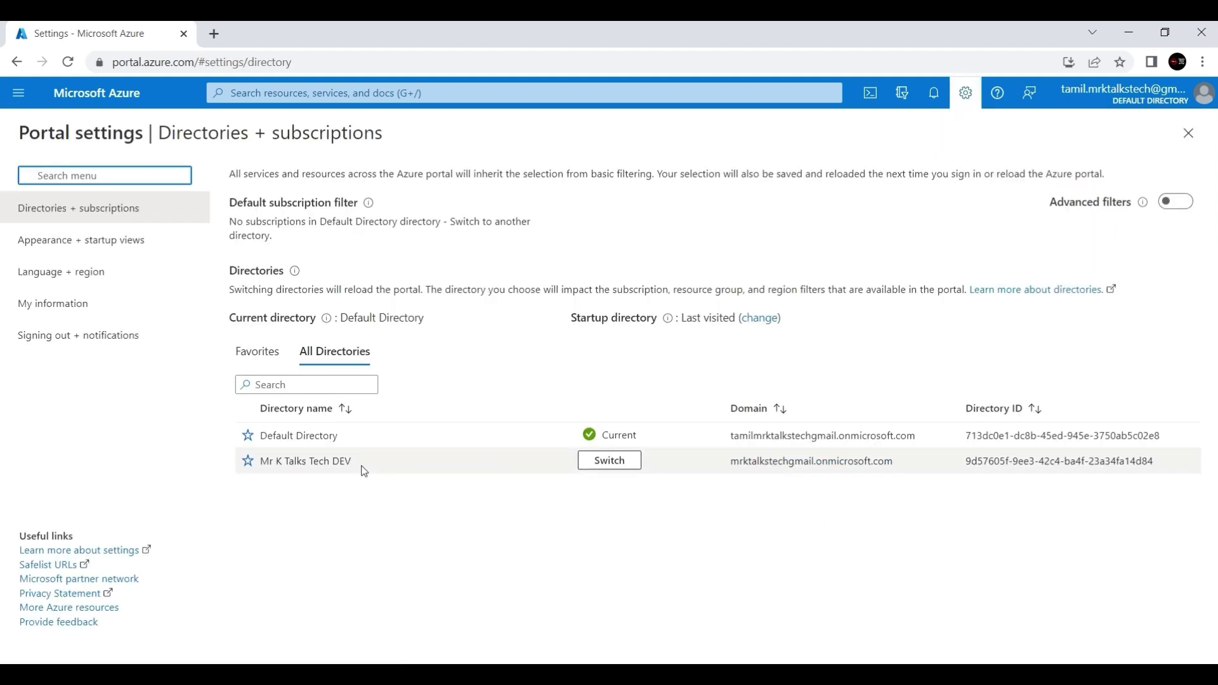
click(260, 440)
drag(260, 440, 339, 437)
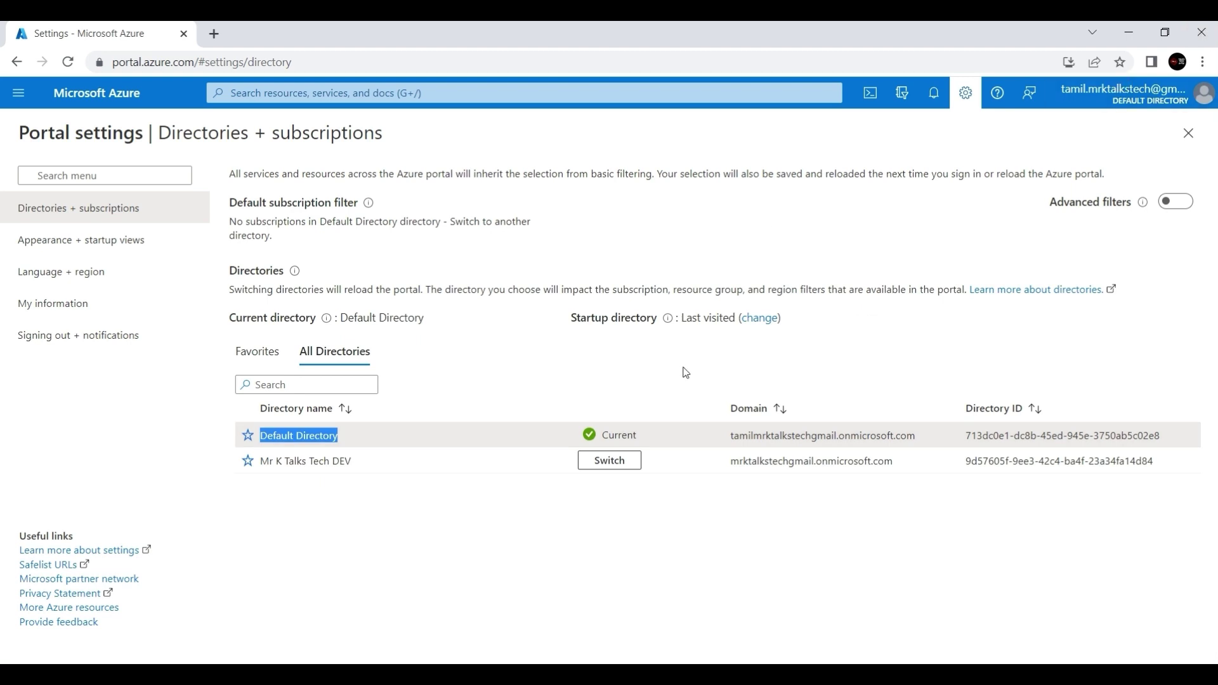
click(468, 447)
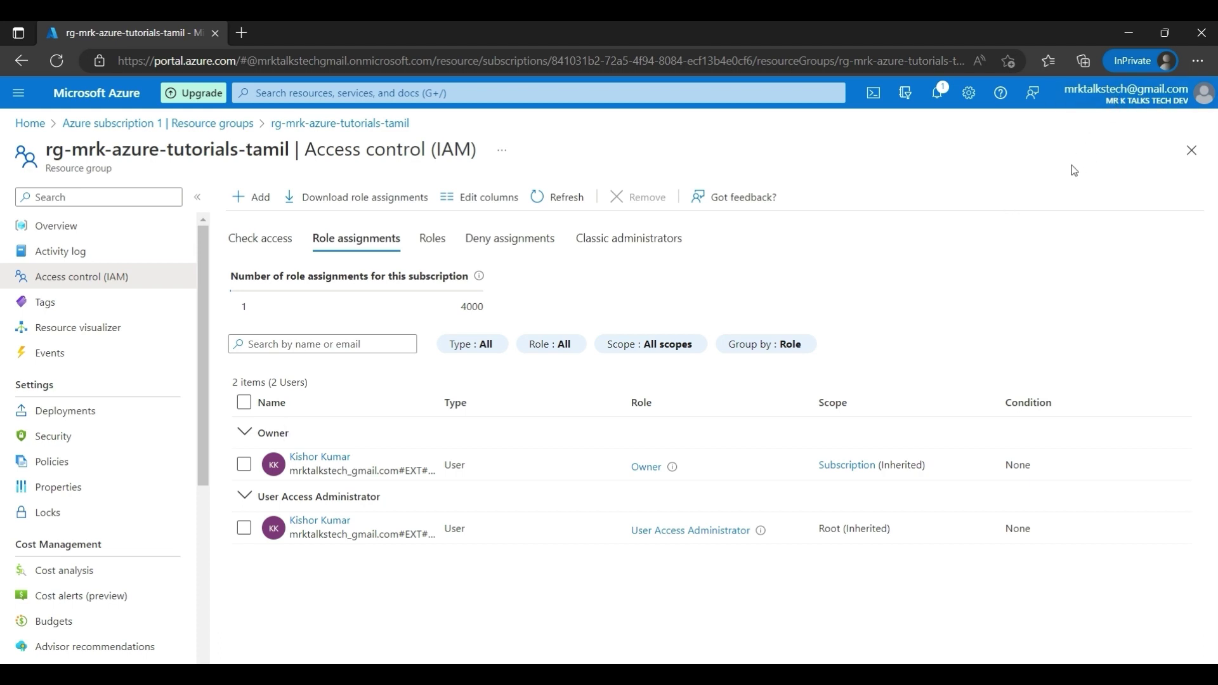
key(alt+Tab)
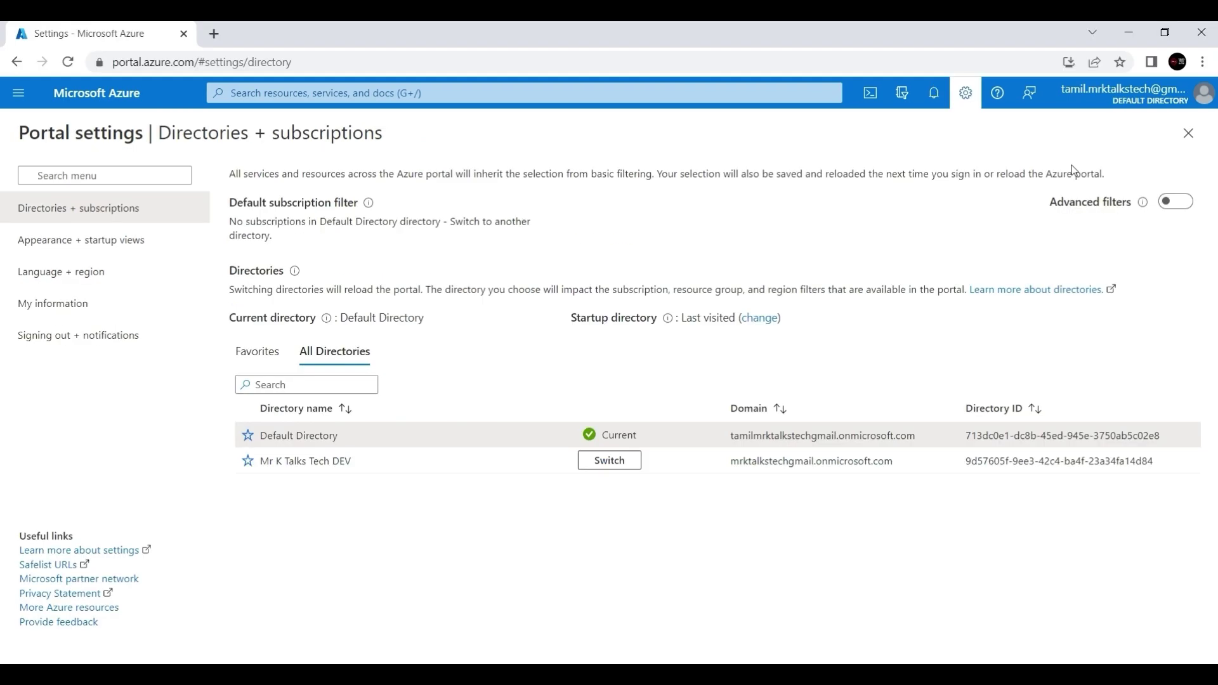
click(612, 462)
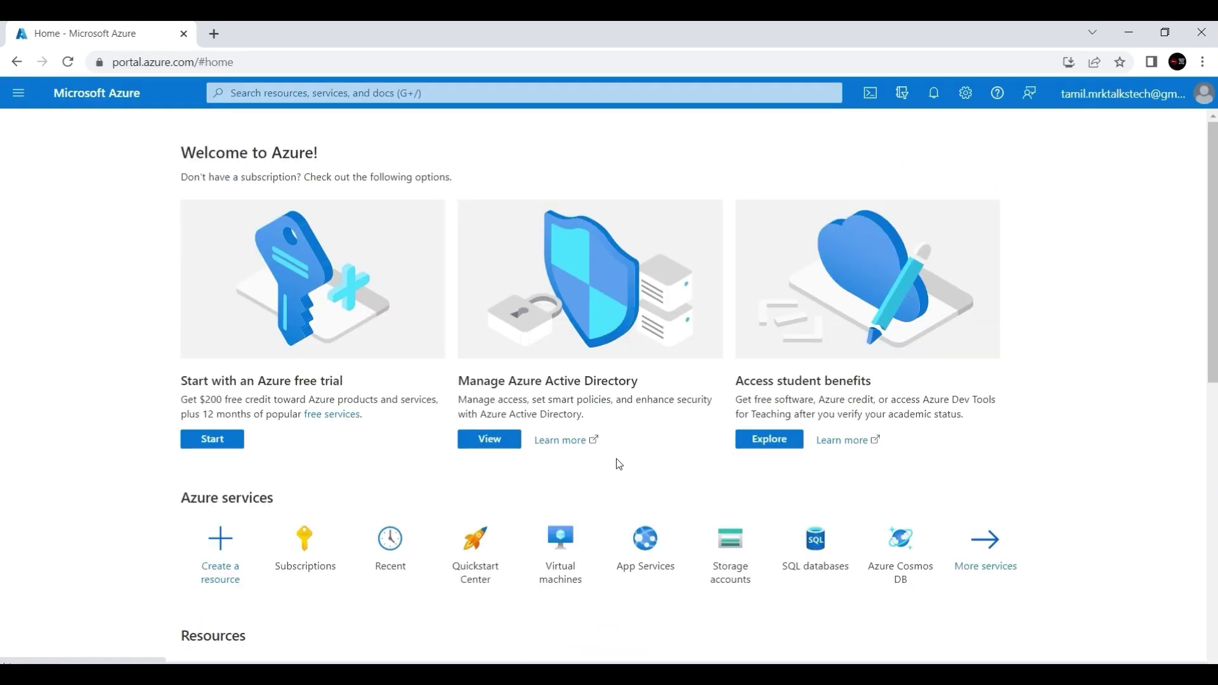
Compare with the first account's role assignments and open the second account's subscriptions in the Mr K Talks Tech DEV directory.
key(alt+Tab)
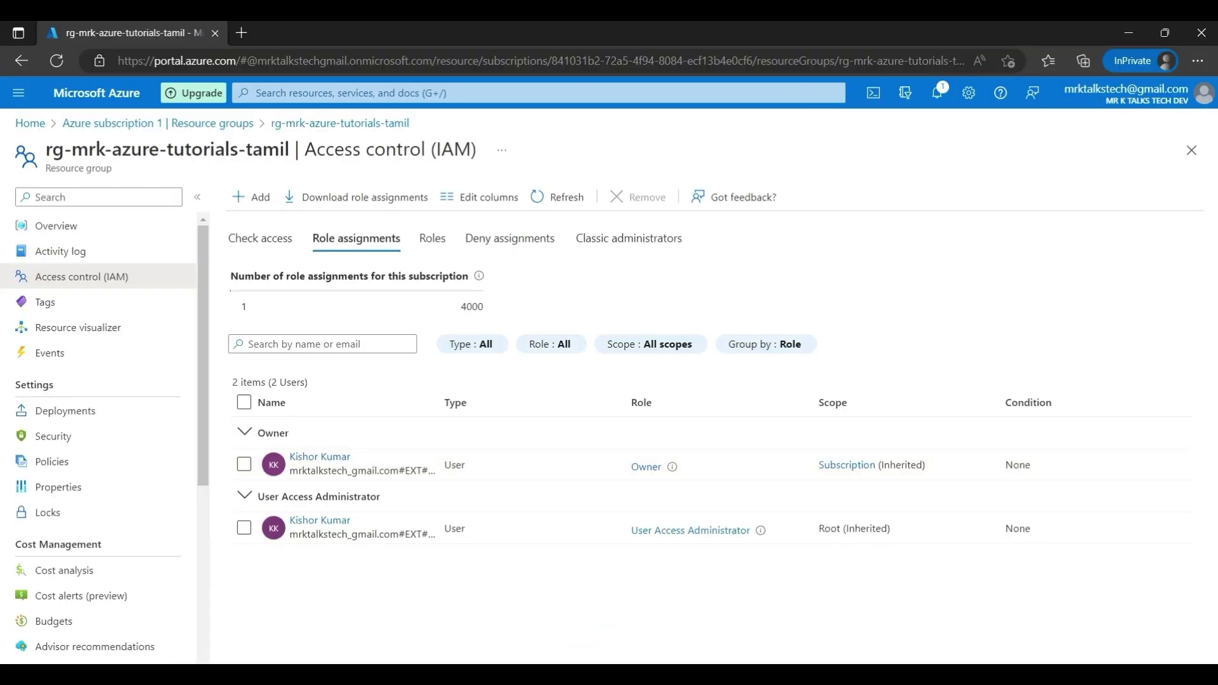
key(alt+Tab)
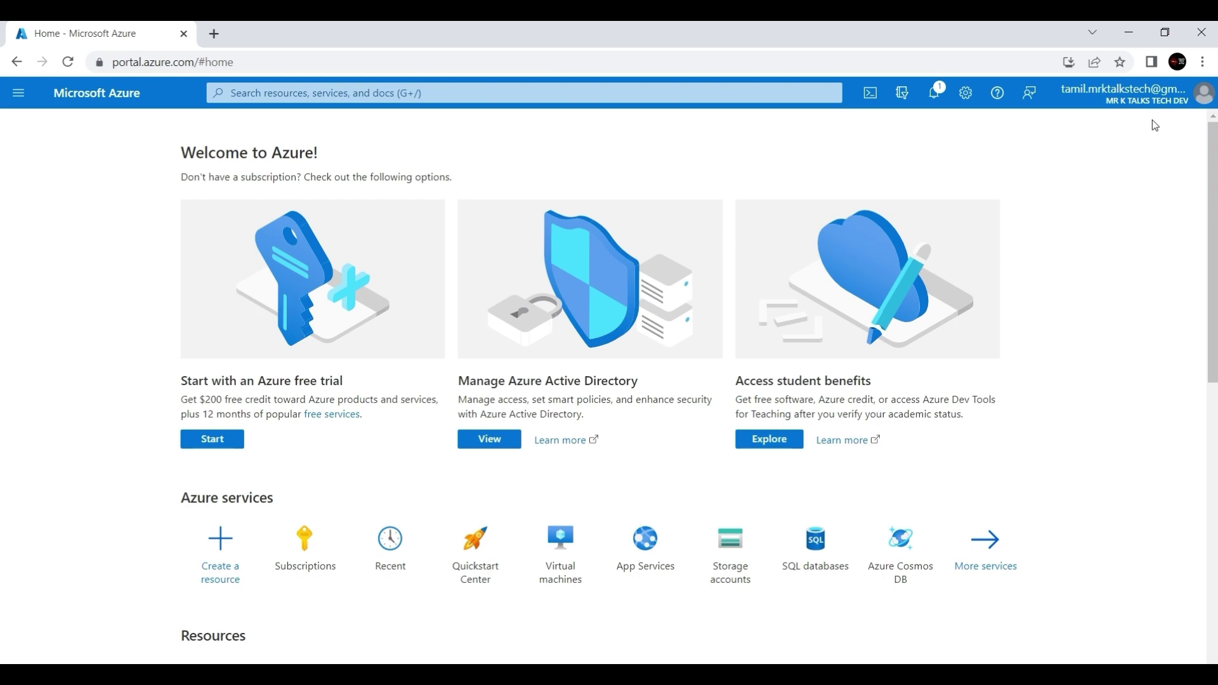
scroll(1115, 220, down, 4)
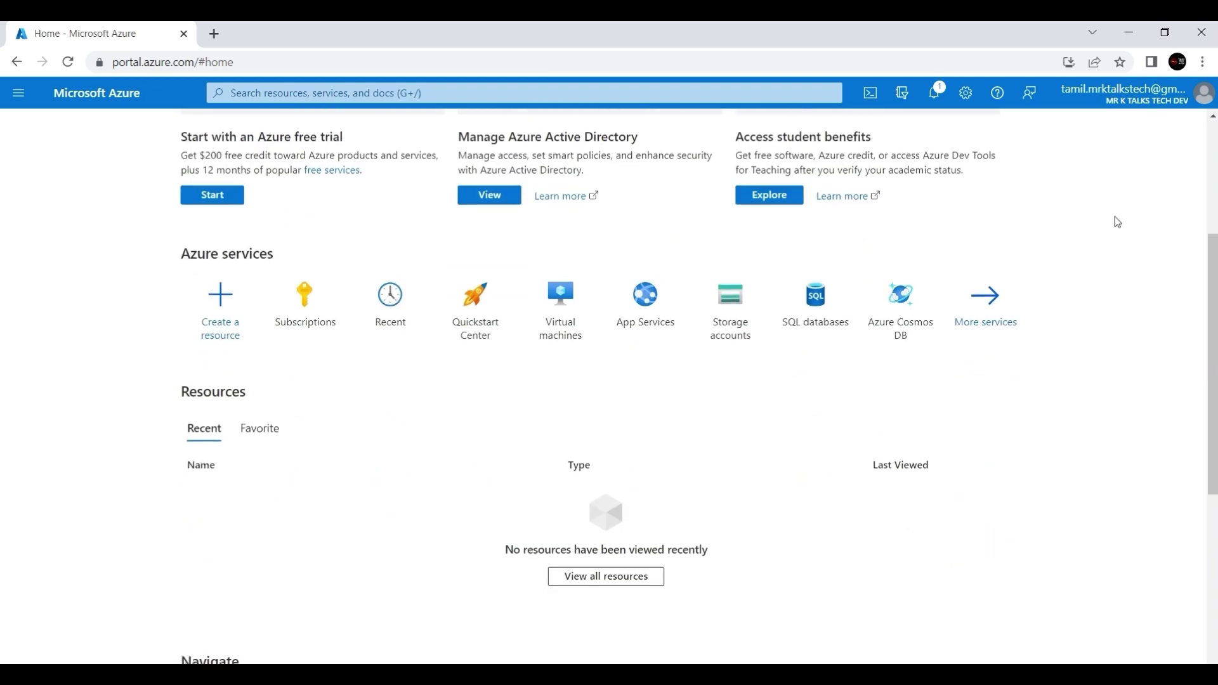
click(329, 333)
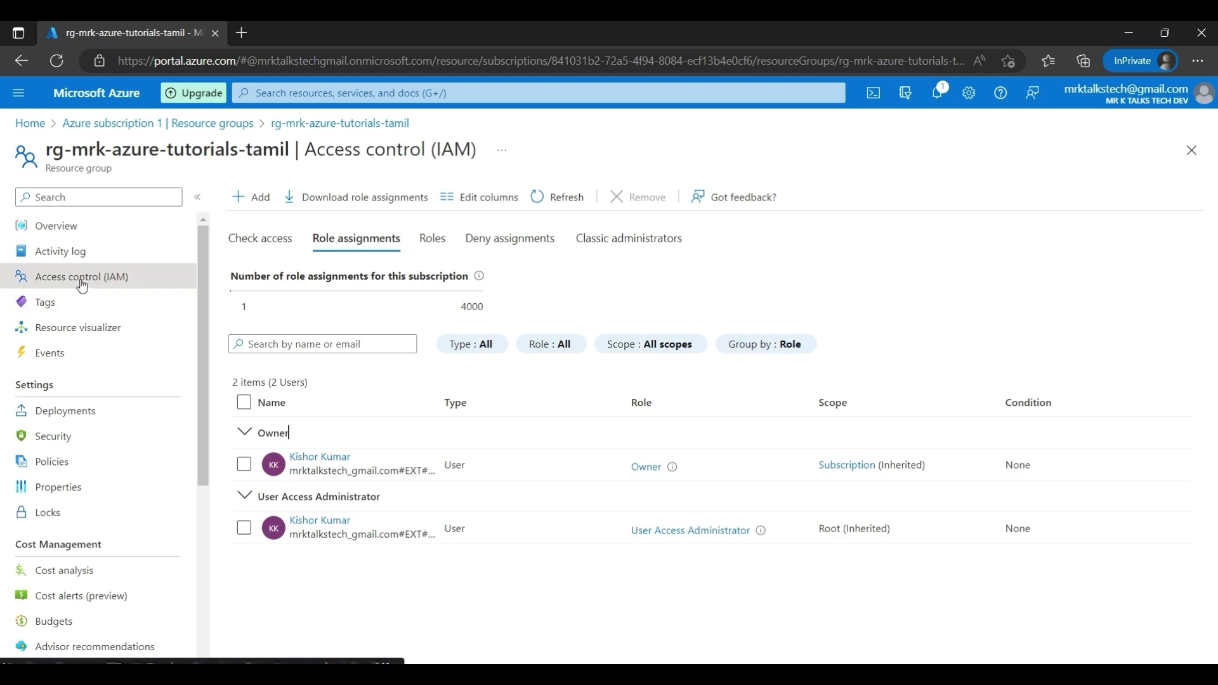
Start adding a role assignment to the resource group and browse the list of available roles.
click(256, 202)
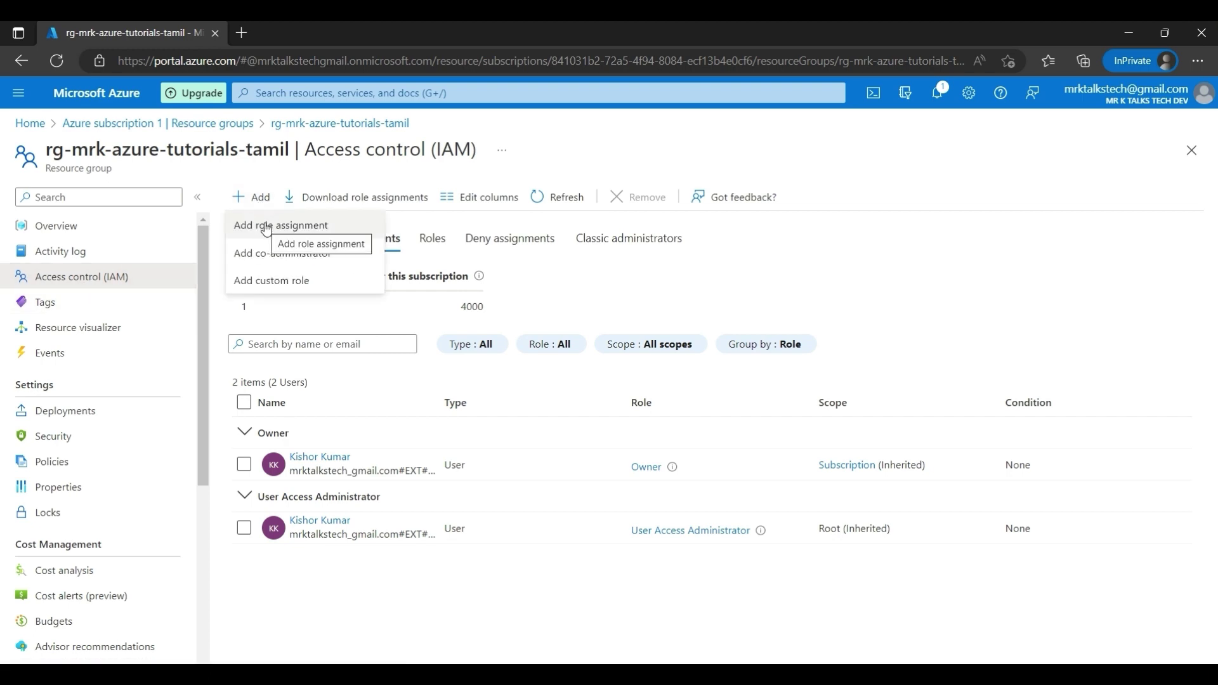
click(265, 227)
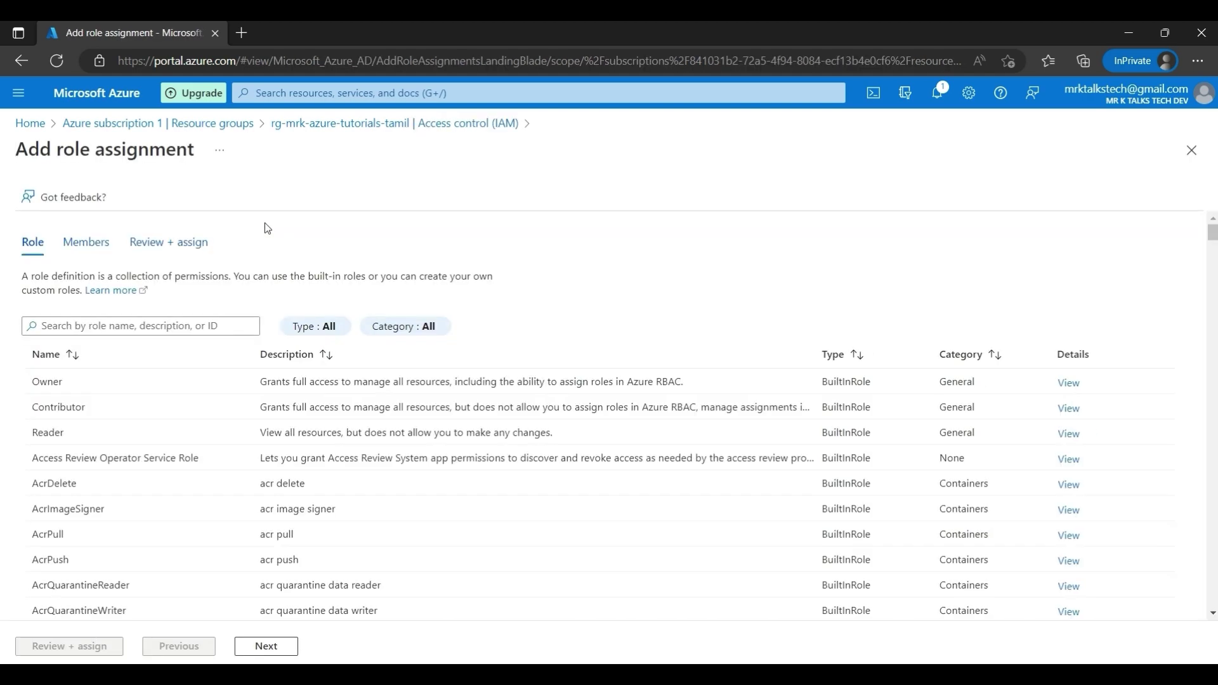
scroll(253, 506, down, 10)
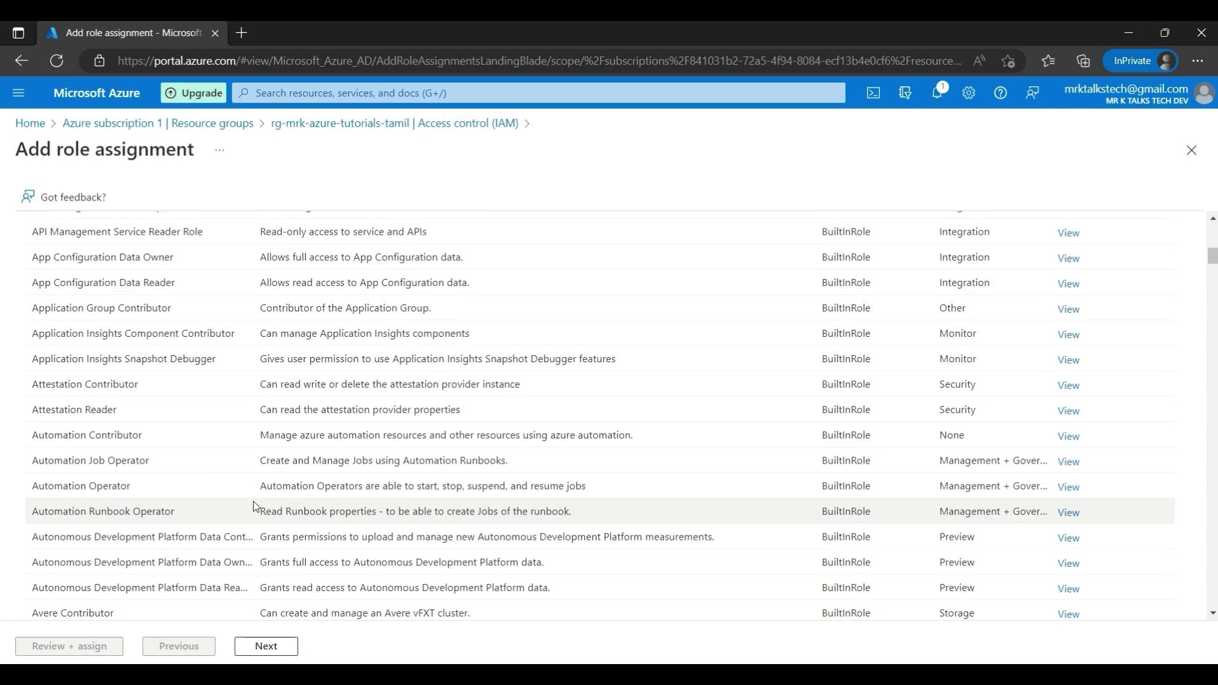
scroll(253, 501, down, 15)
scroll(253, 501, up, 20)
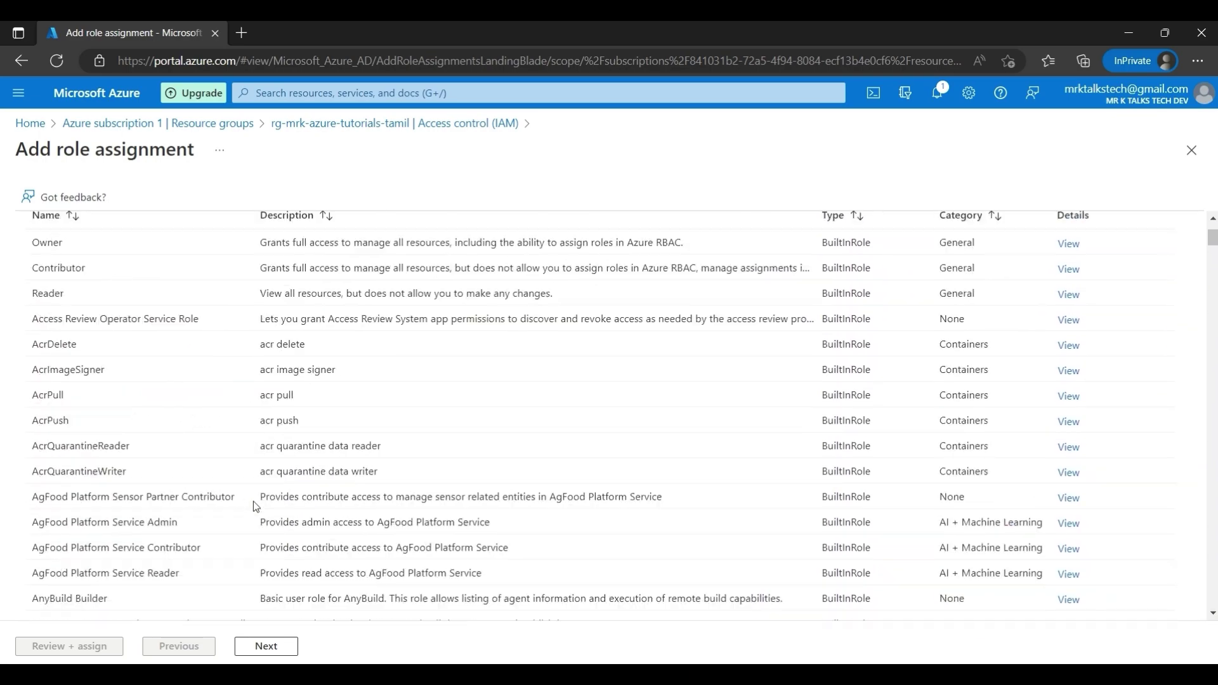
scroll(253, 501, up, 3)
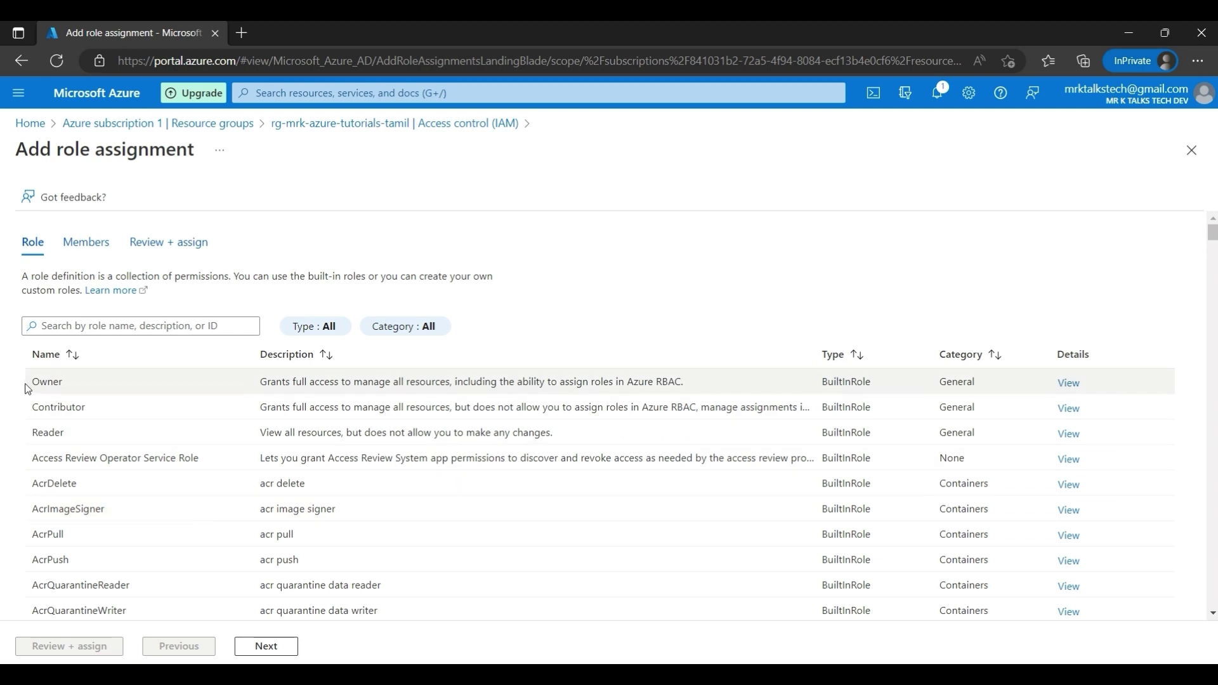
Examine the general roles Owner, Contributor and Reader, reading the description of the Owner role.
drag(30, 383, 1150, 430)
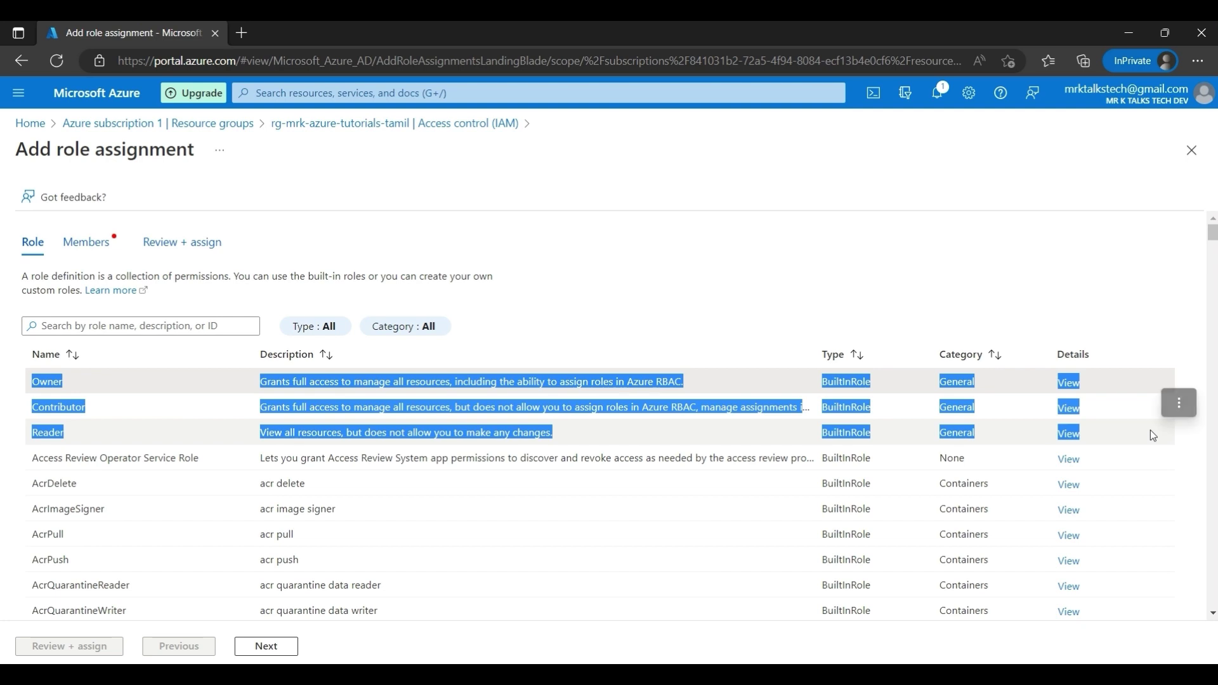
click(1083, 311)
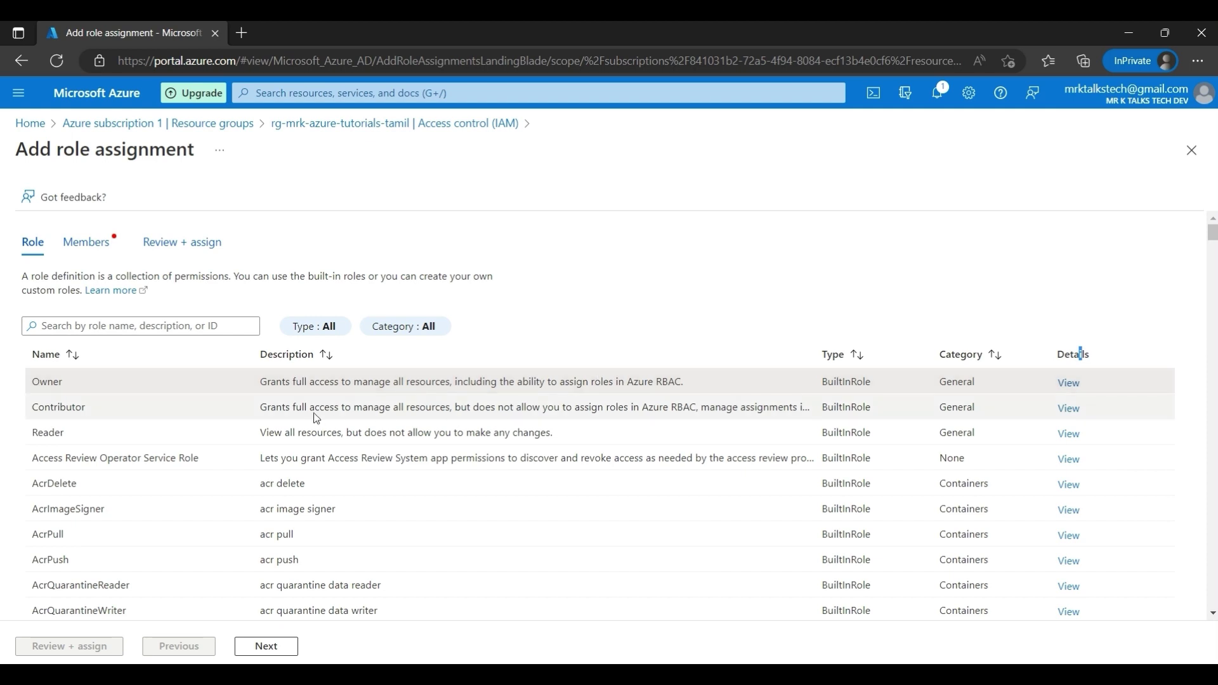
drag(260, 381, 454, 381)
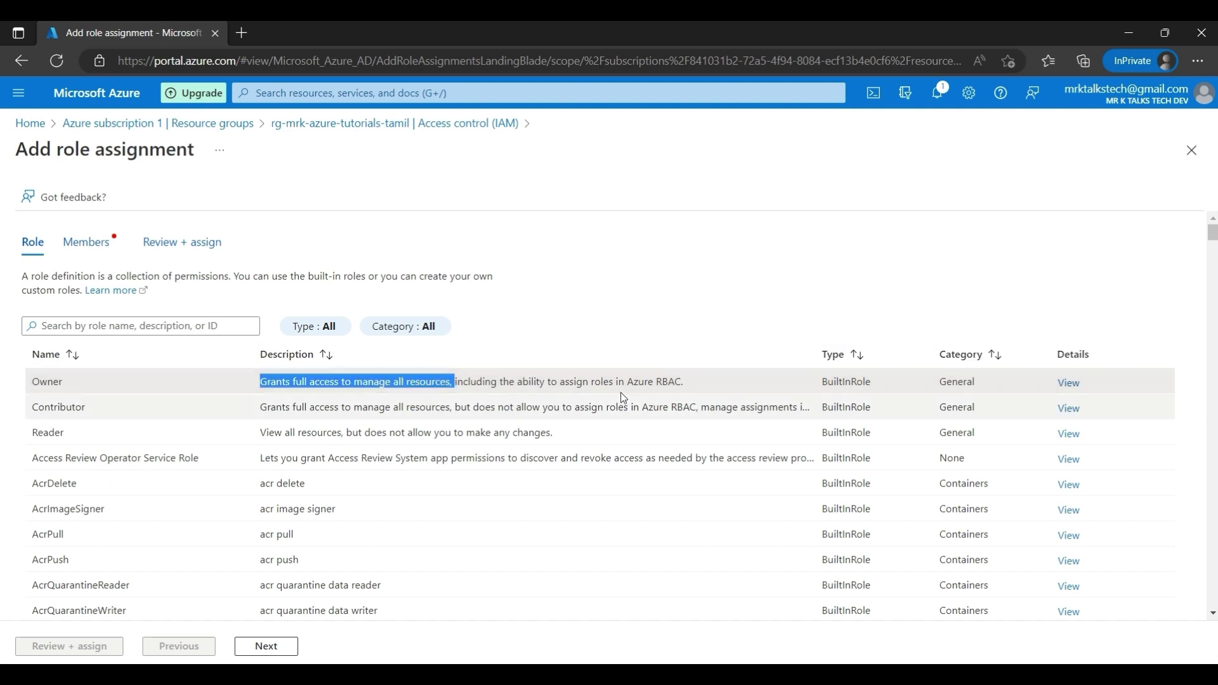
click(646, 329)
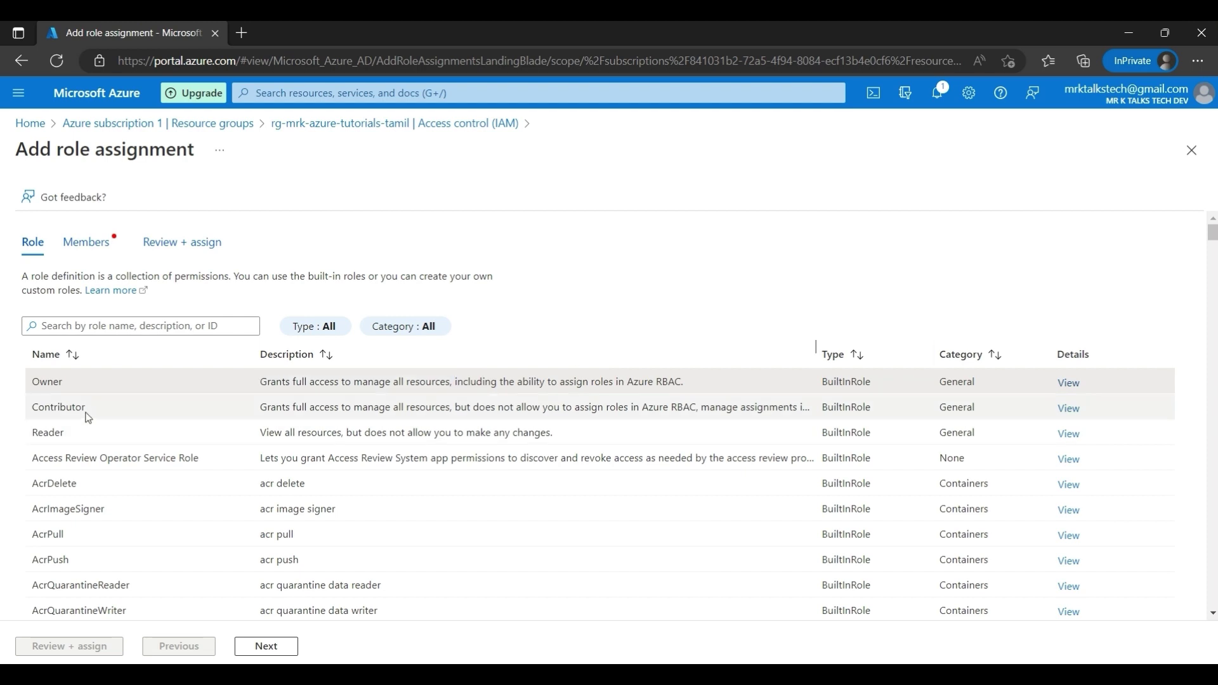
Compare the Contributor and Reader role descriptions with the Owner role's permissions.
drag(260, 381, 439, 381)
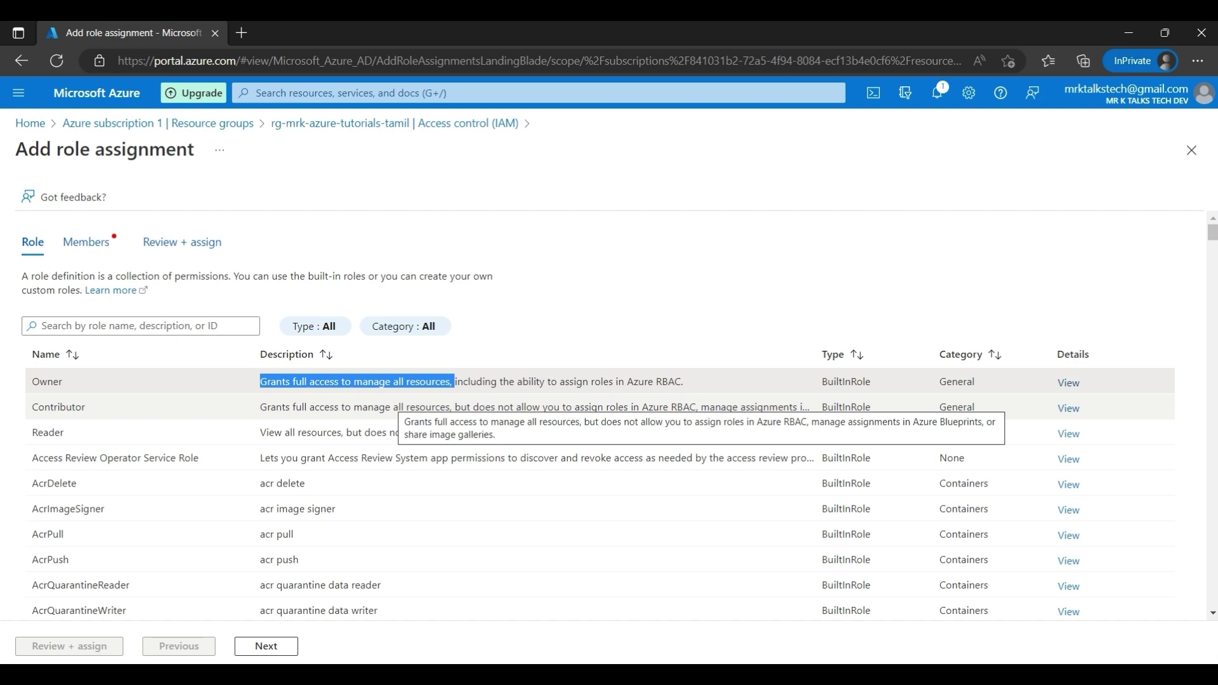
drag(455, 407, 718, 419)
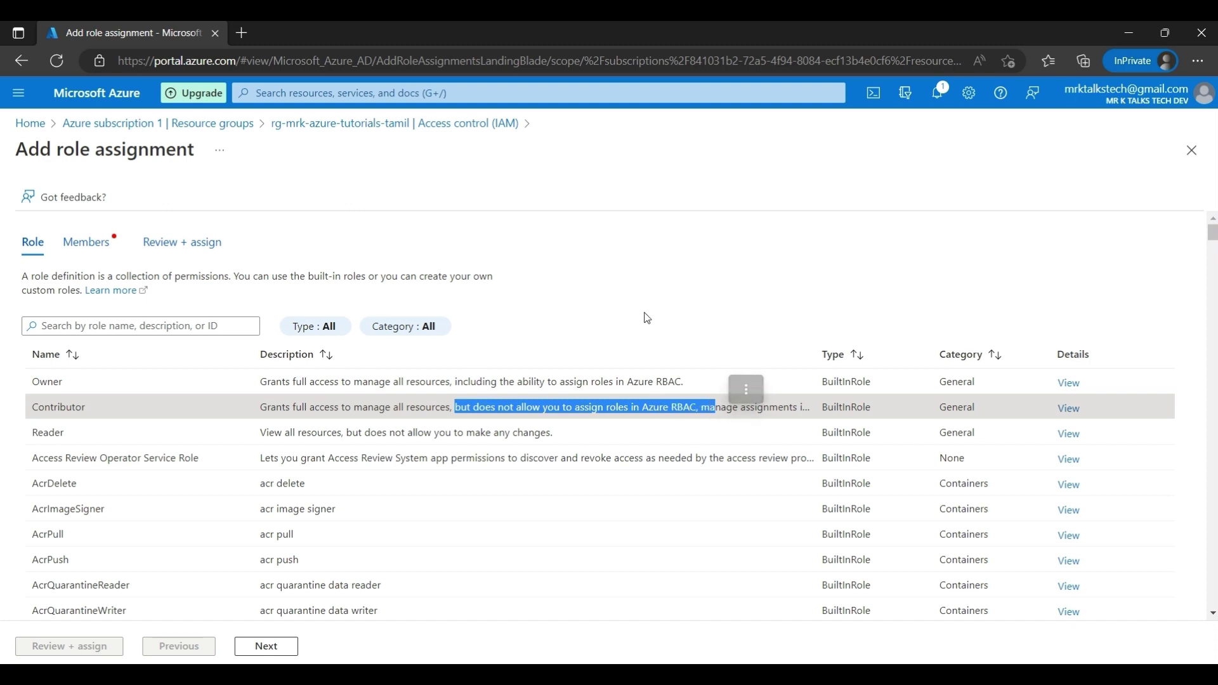
click(425, 407)
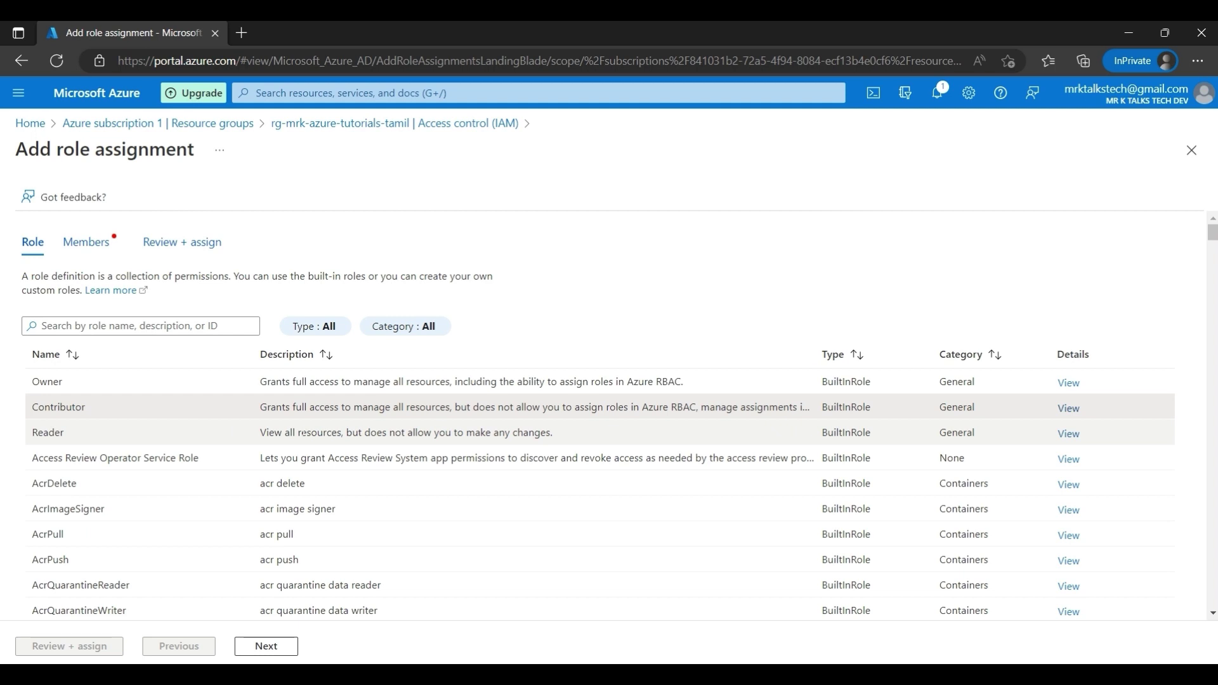
click(426, 407)
click(558, 430)
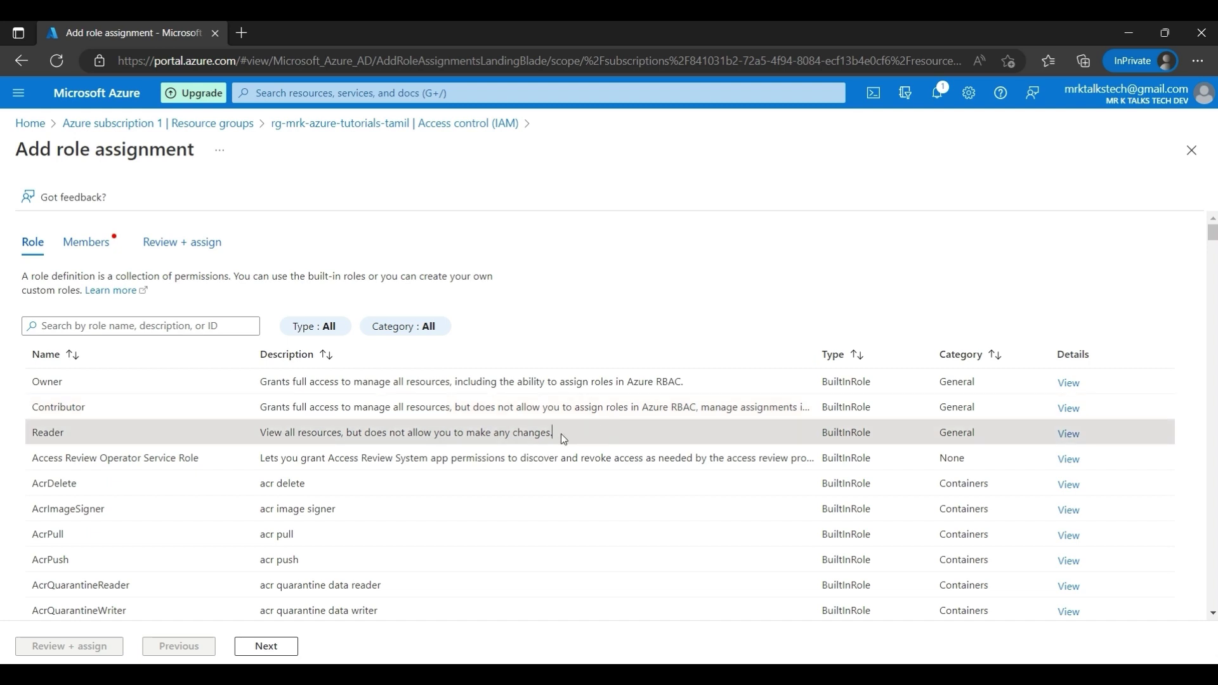
drag(561, 433, 265, 440)
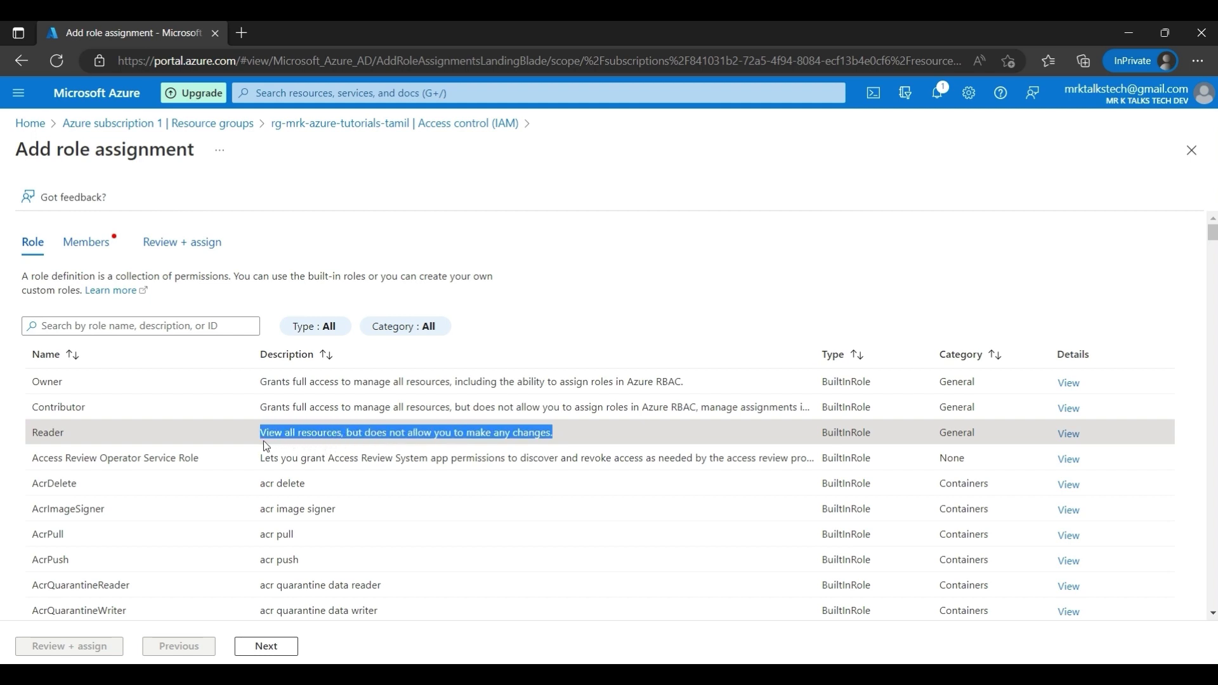
drag(31, 381, 1126, 430)
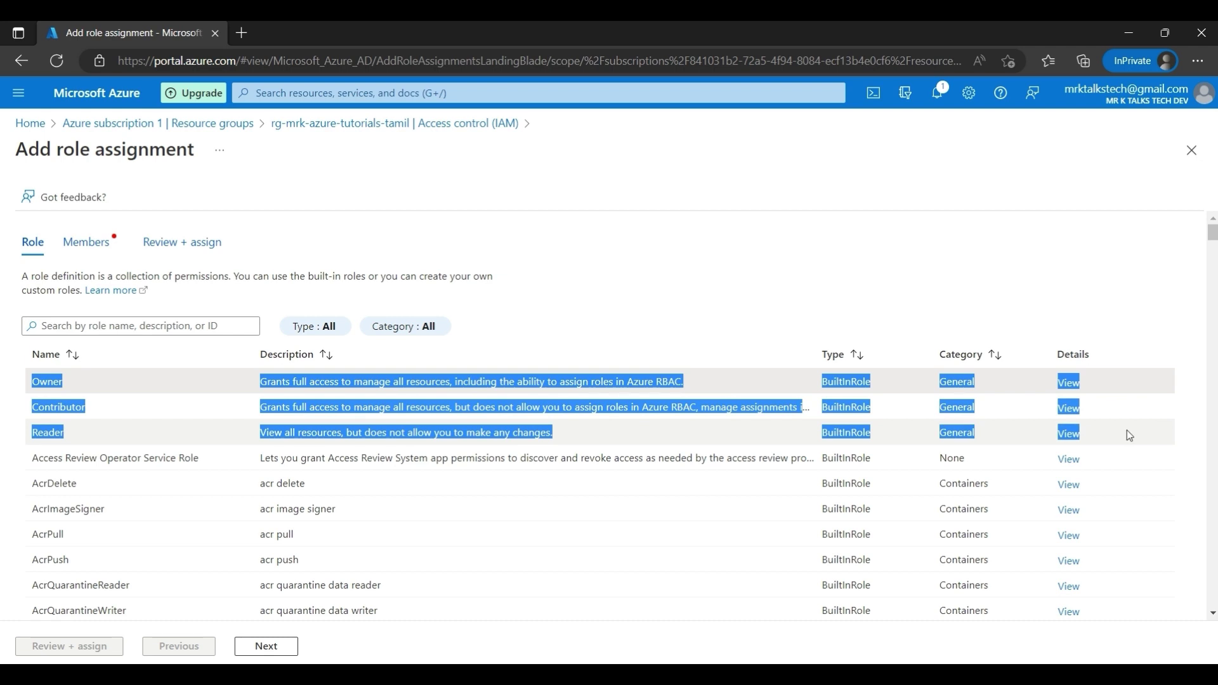
Proceed with the Owner role and select the second account's guest user as the member of the role assignment.
click(818, 274)
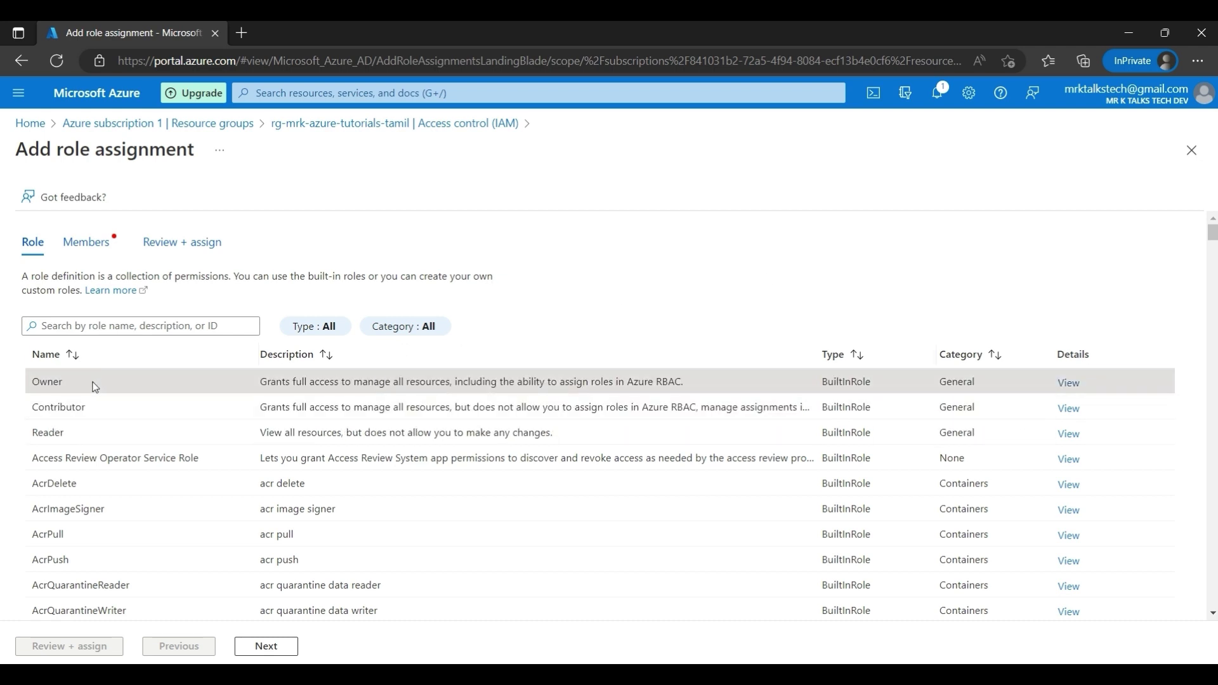
click(266, 647)
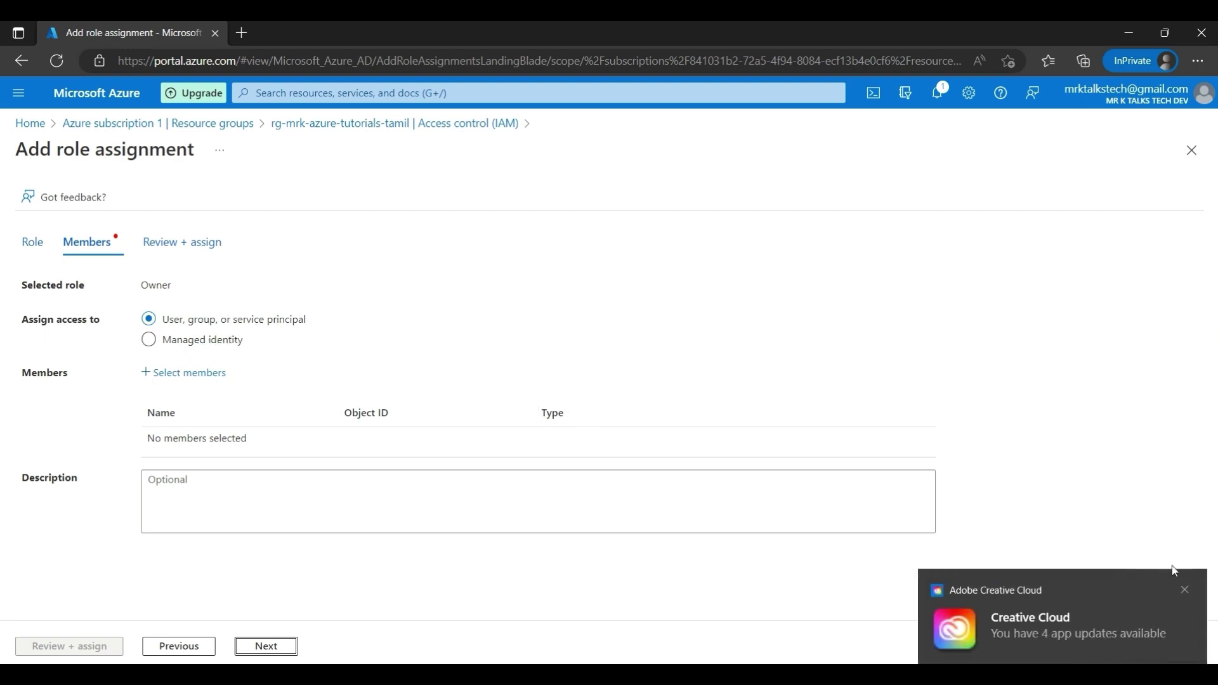
click(1184, 591)
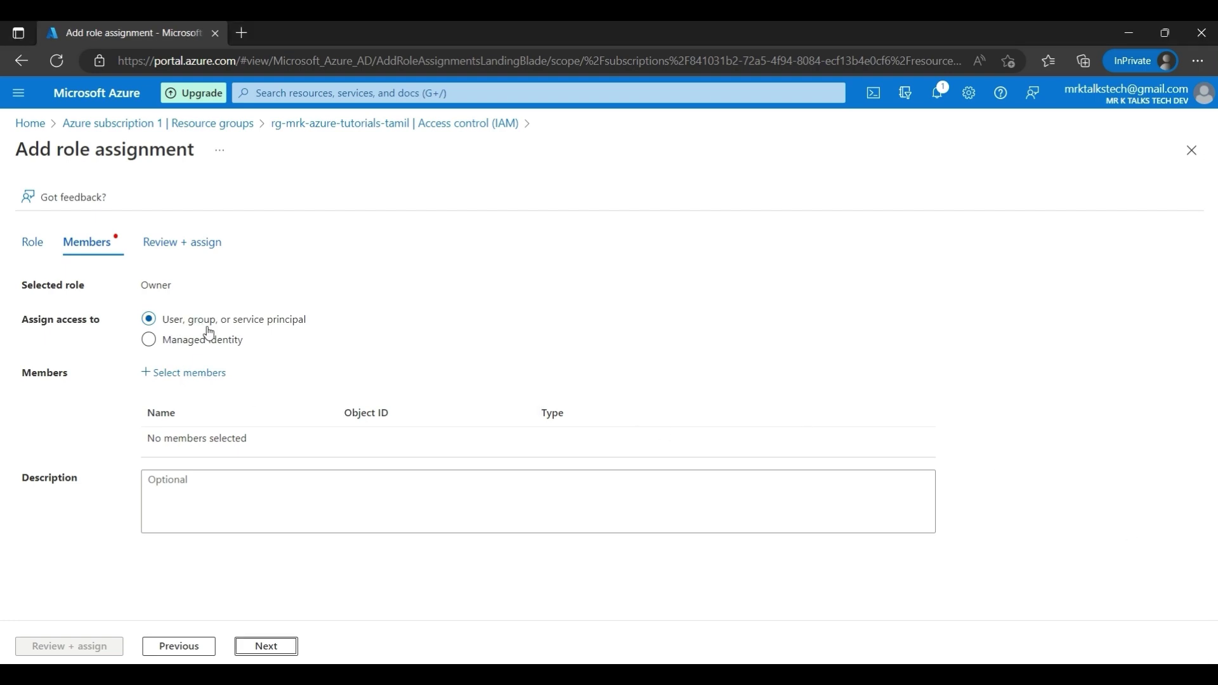
click(192, 378)
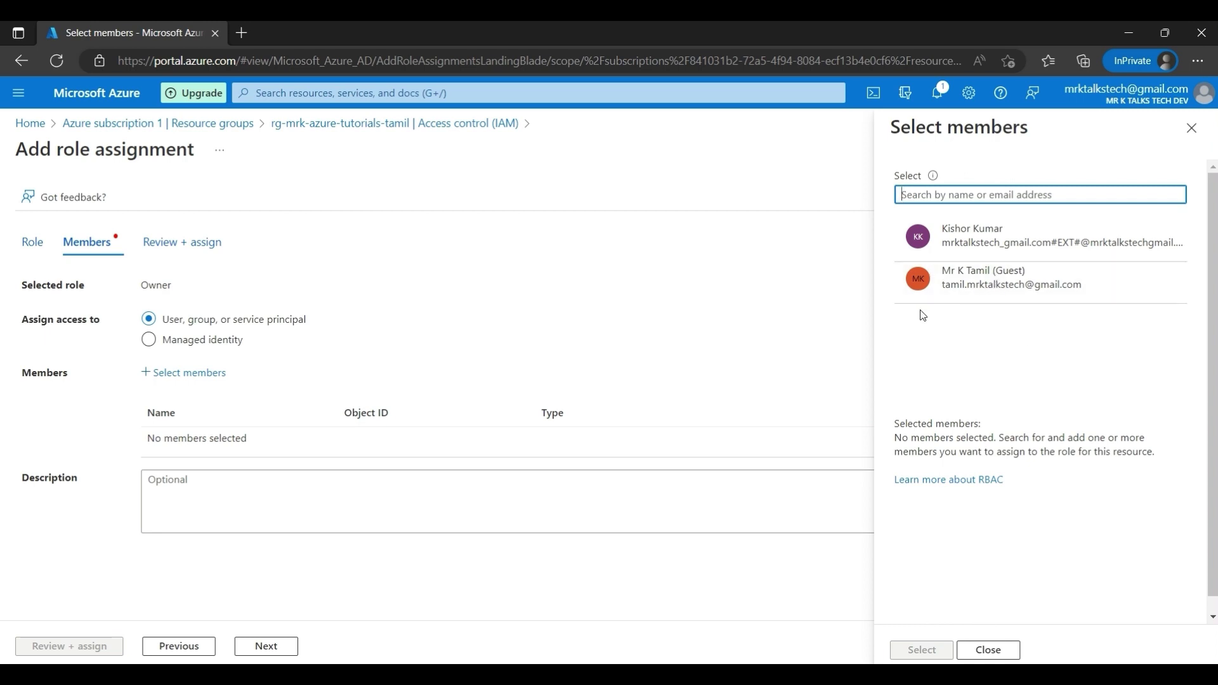
click(965, 301)
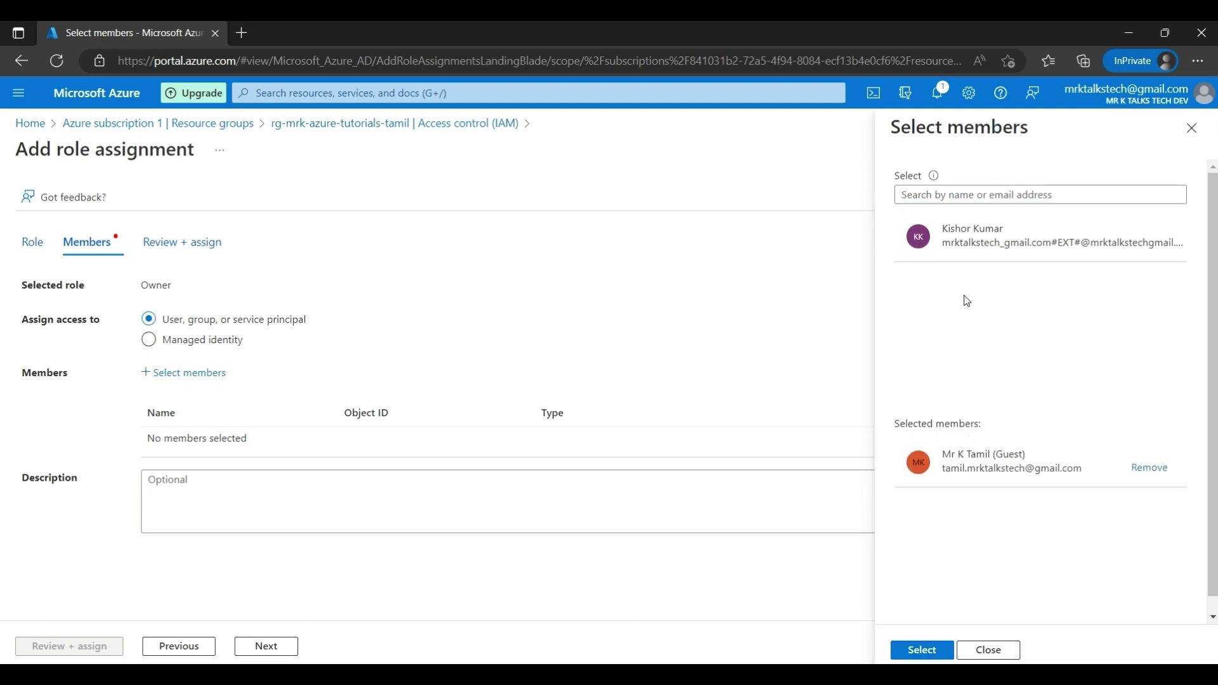
click(916, 654)
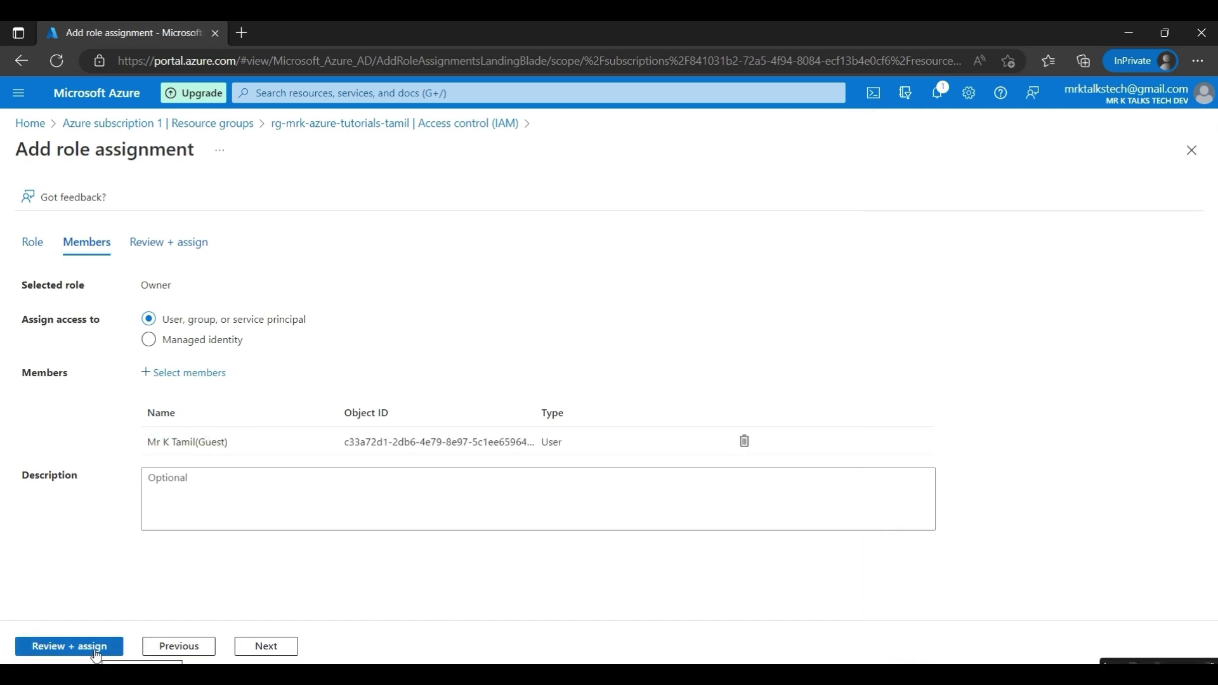
Review and submit the Owner role assignment for rg-mrk-azure-tutorials-tamil, dismissing the notification.
click(96, 646)
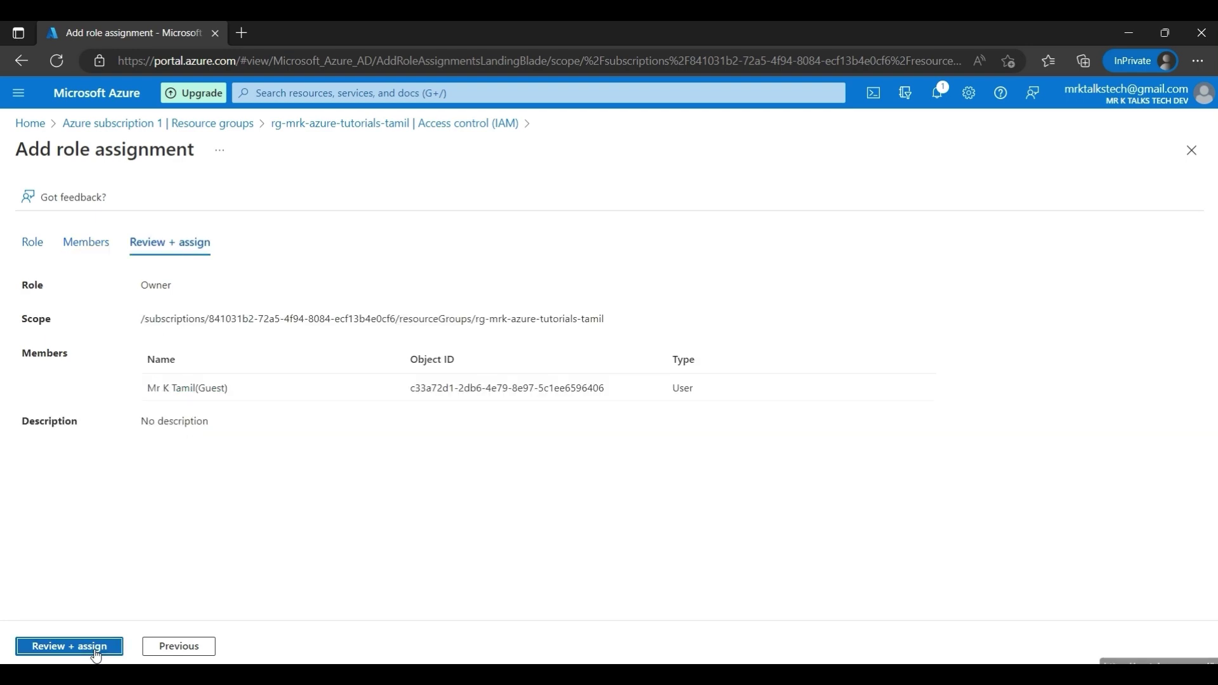
click(96, 650)
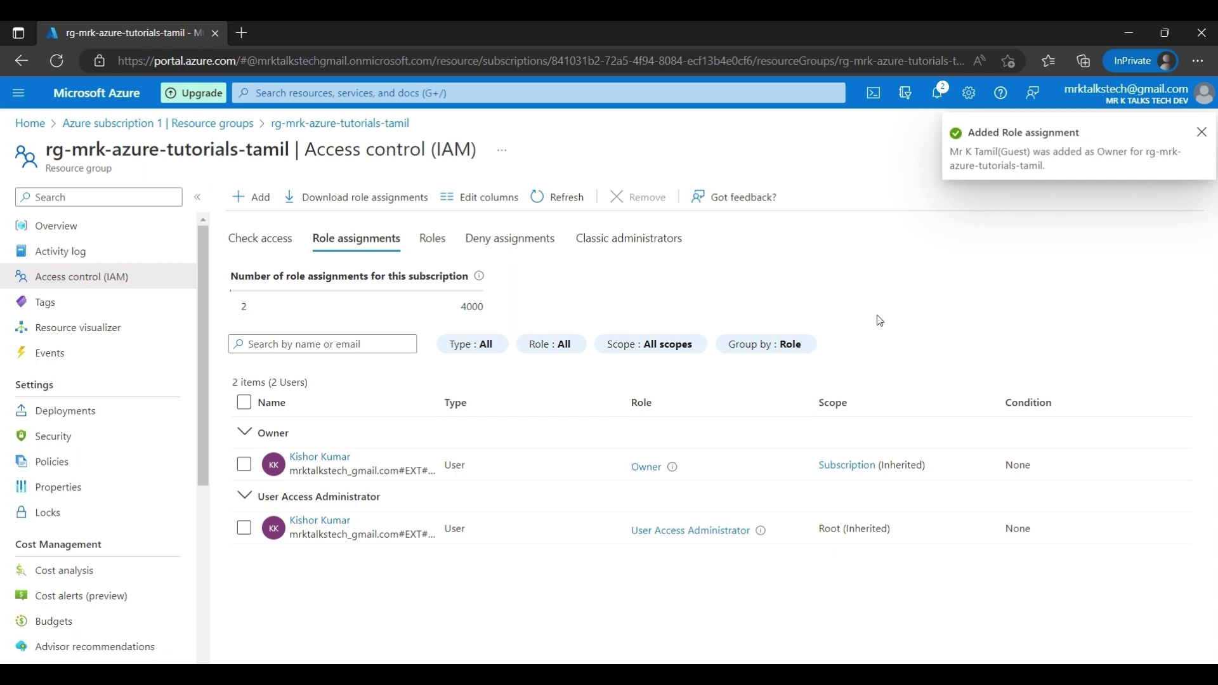
click(1201, 132)
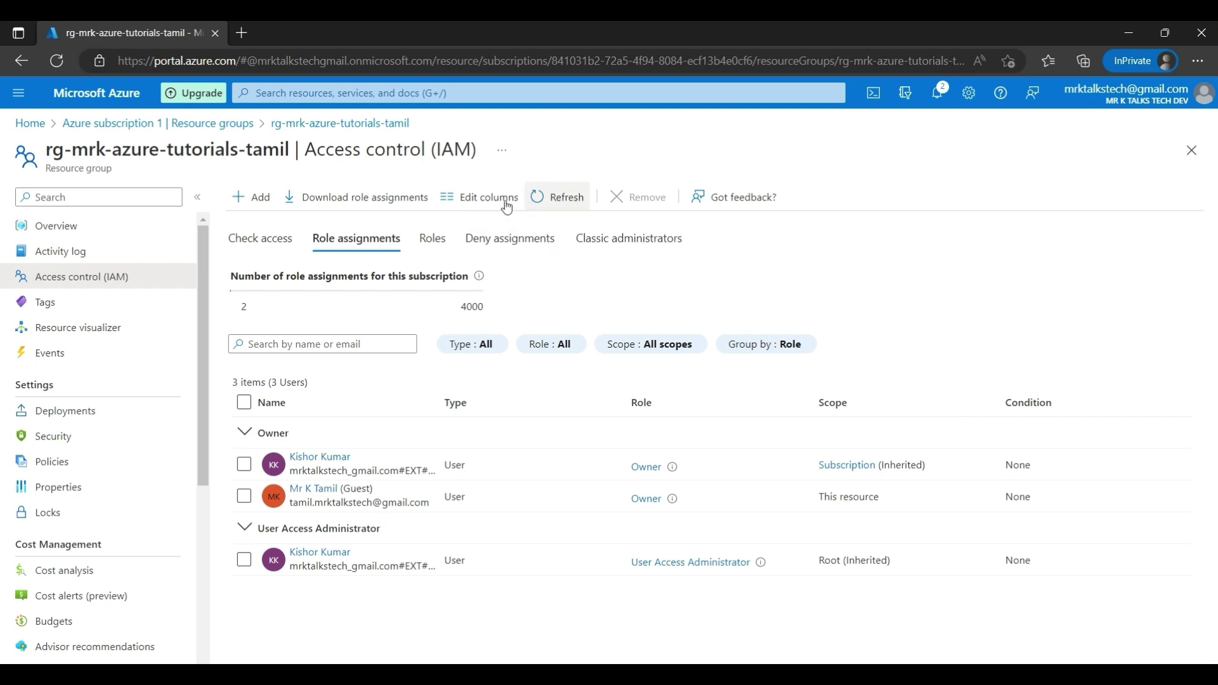
Check the guest user's entry among the role assignments of rg-mrk-azure-tutorials-tamil.
drag(48, 150, 286, 149)
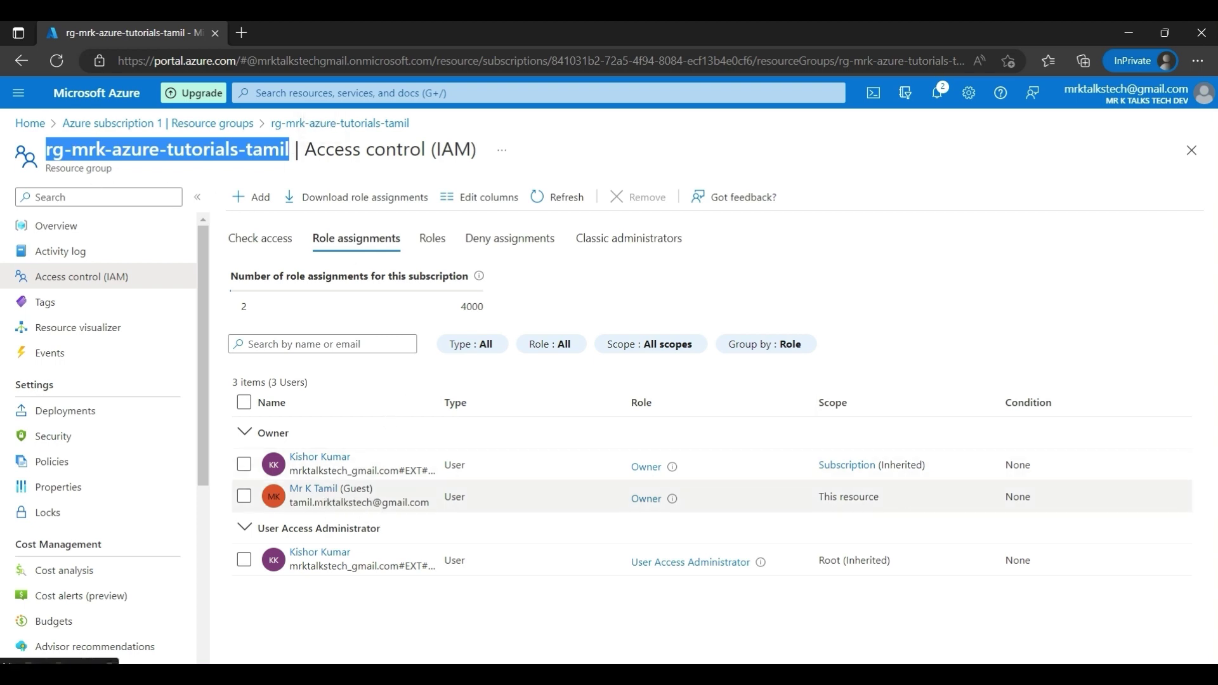
click(314, 503)
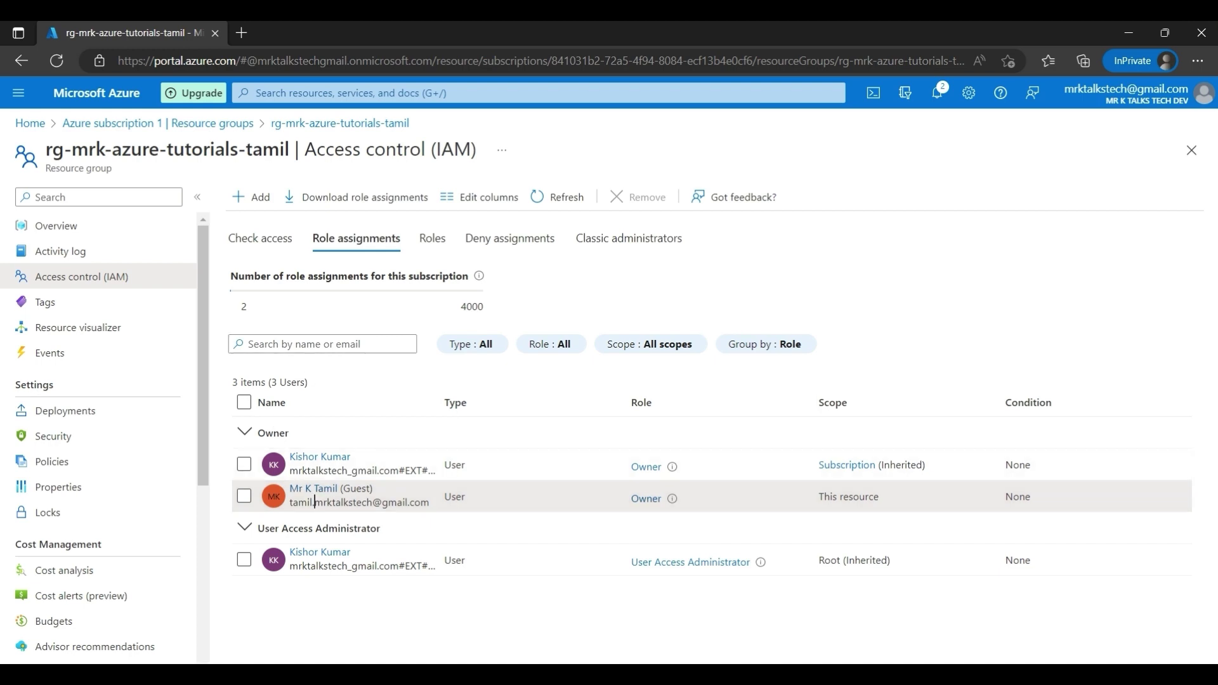
click(679, 612)
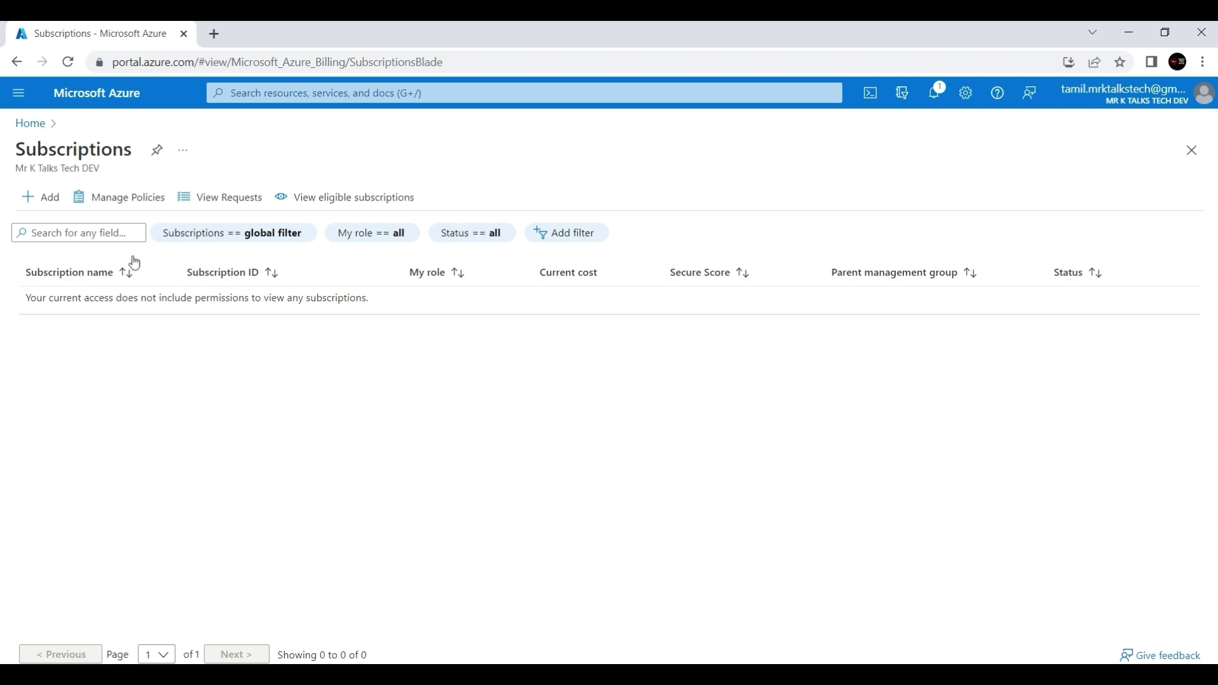
Reload the subscriptions page in the second account's browser window and examine the overview of Azure subscription 1.
click(69, 62)
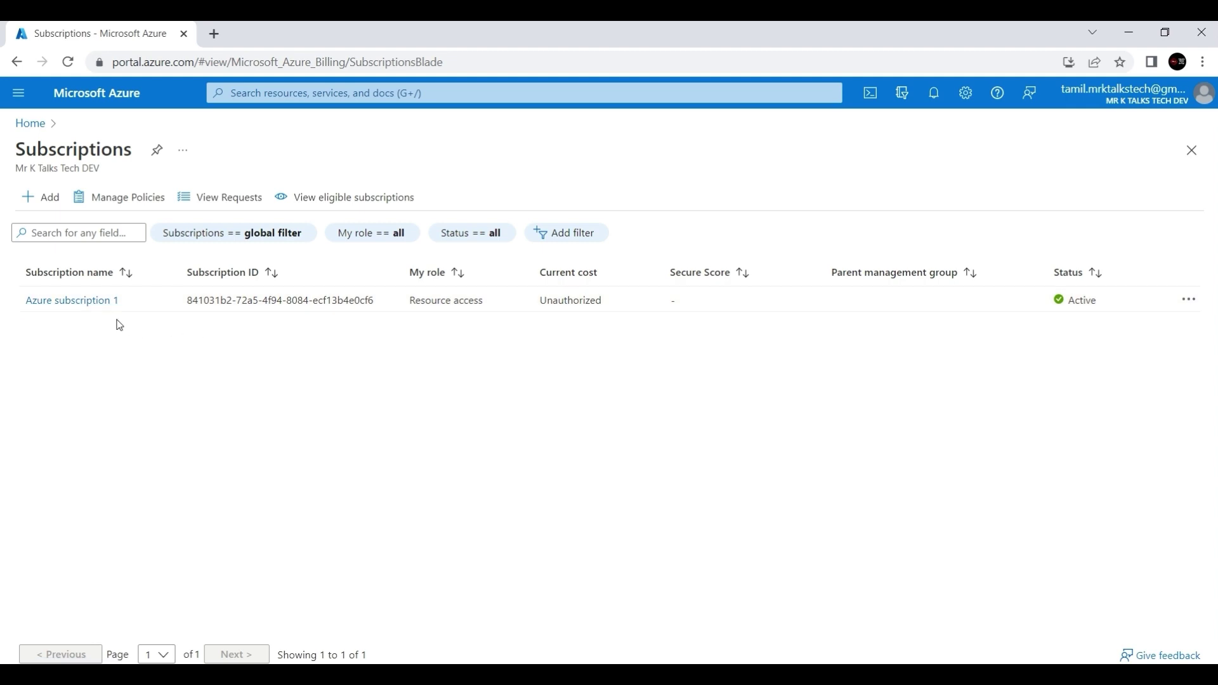
click(81, 311)
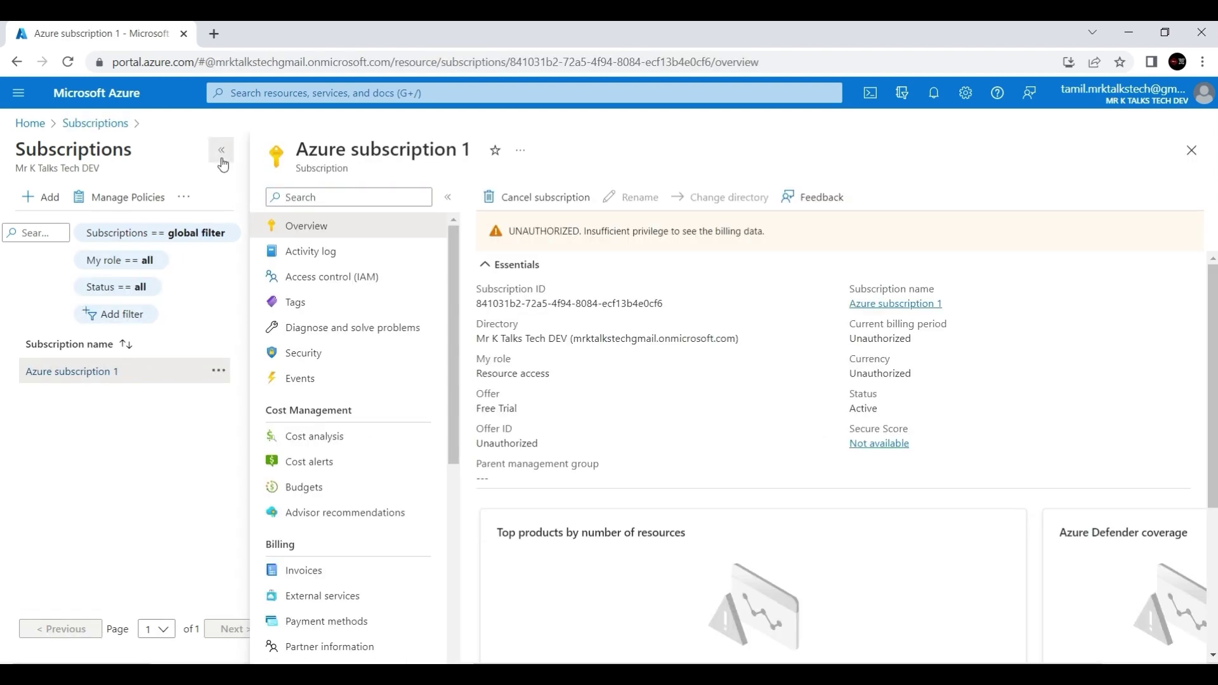
click(221, 155)
drag(289, 231, 538, 231)
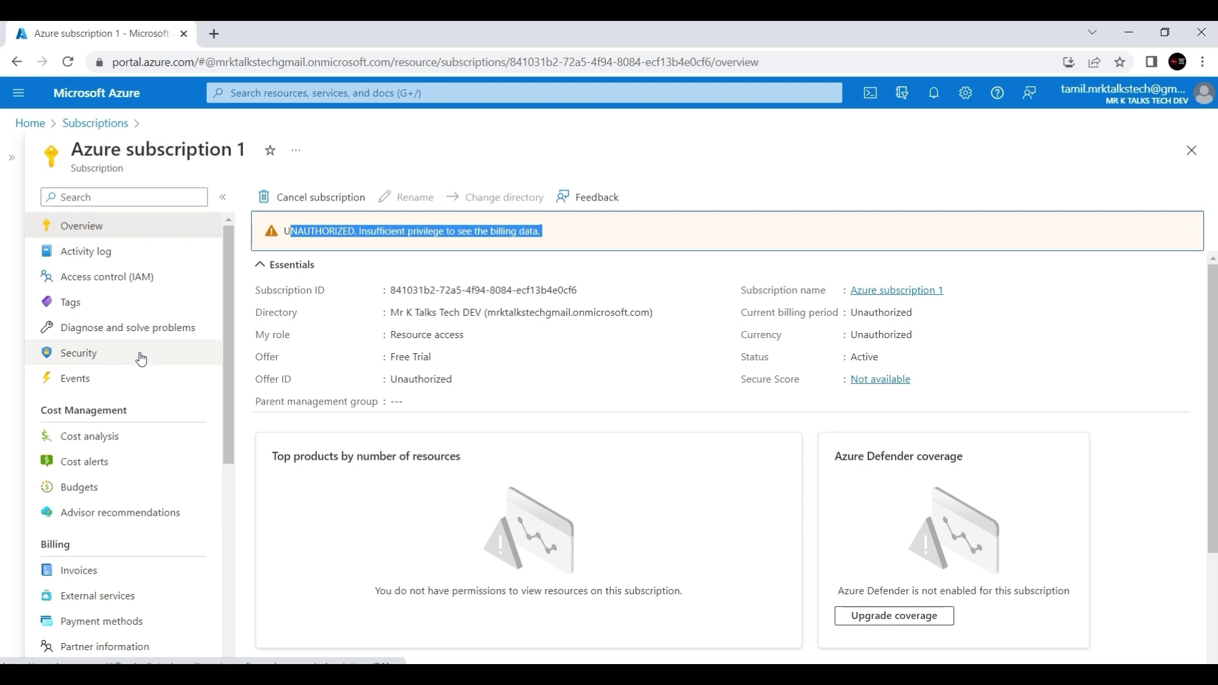
Check whether the second account can read the role assignments in the access control of Azure subscription 1.
click(102, 286)
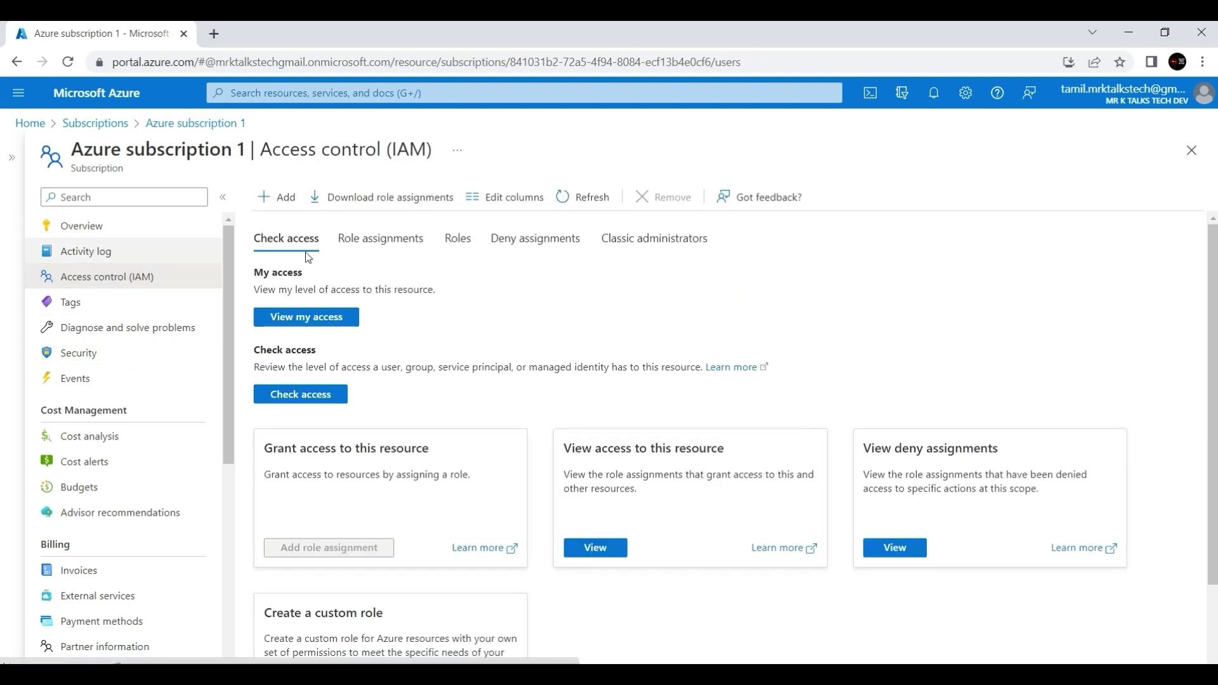
click(381, 237)
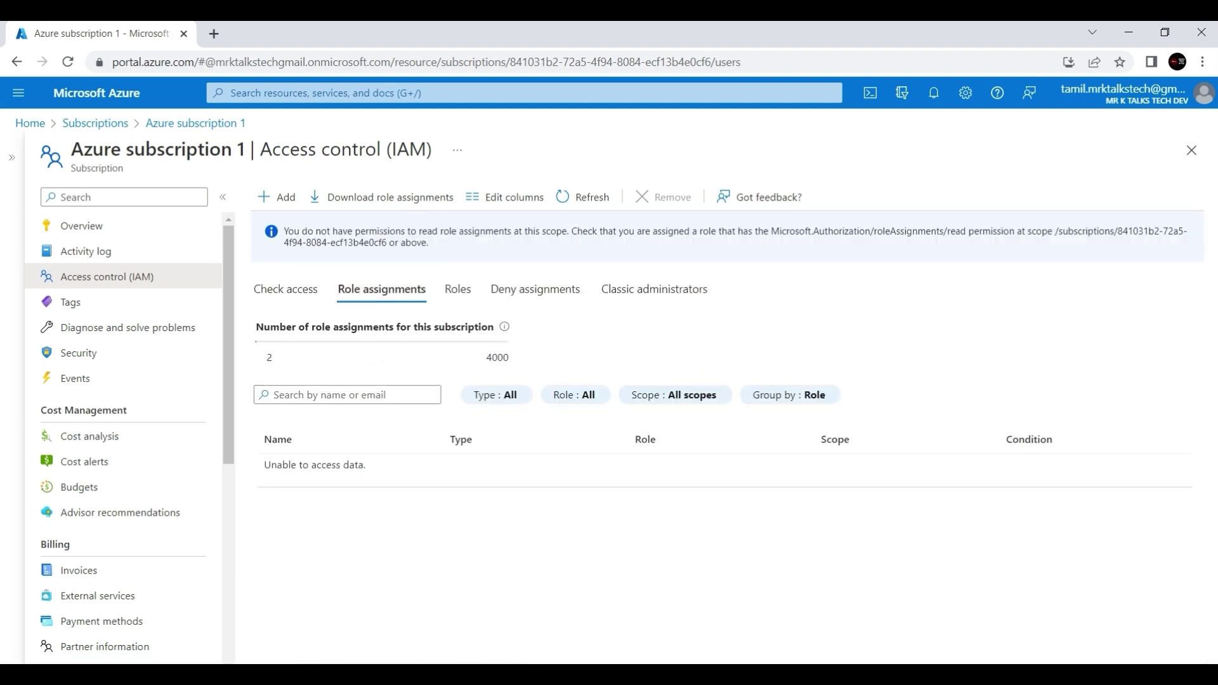
click(283, 248)
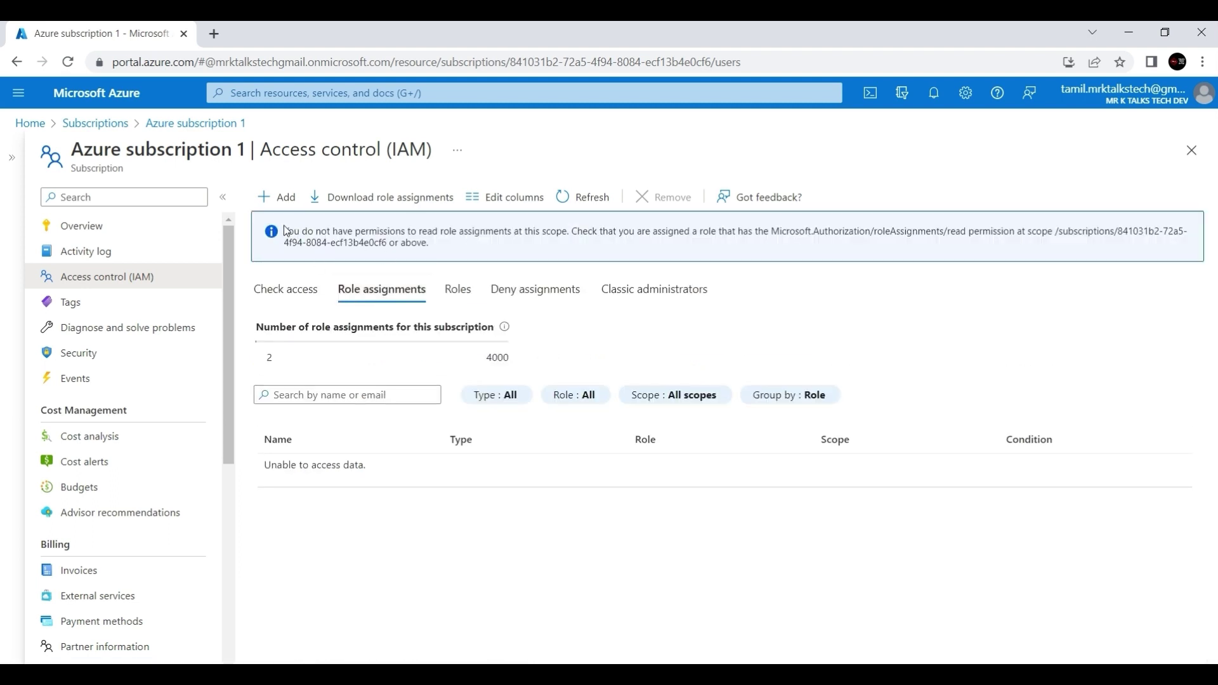
drag(284, 231, 475, 242)
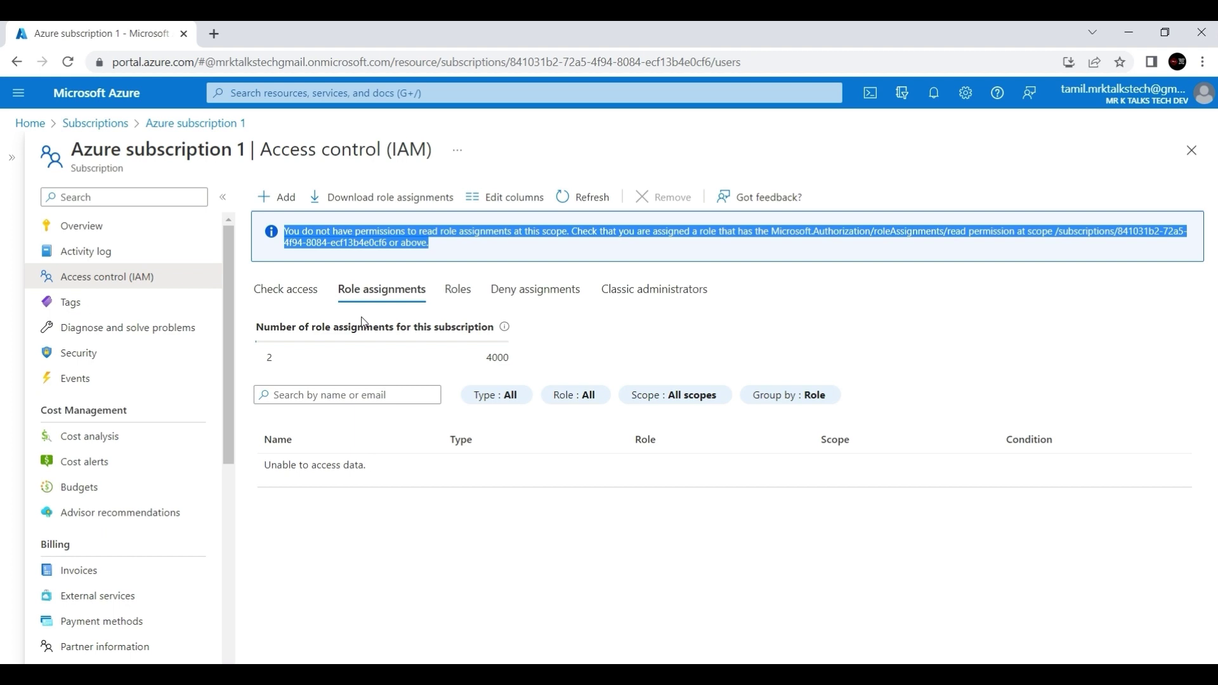
Open rg-mrk-azure-tutorials-tamil from the resource groups of Azure subscription 1, refreshing the group list and the group's overview.
scroll(149, 490, down, 3)
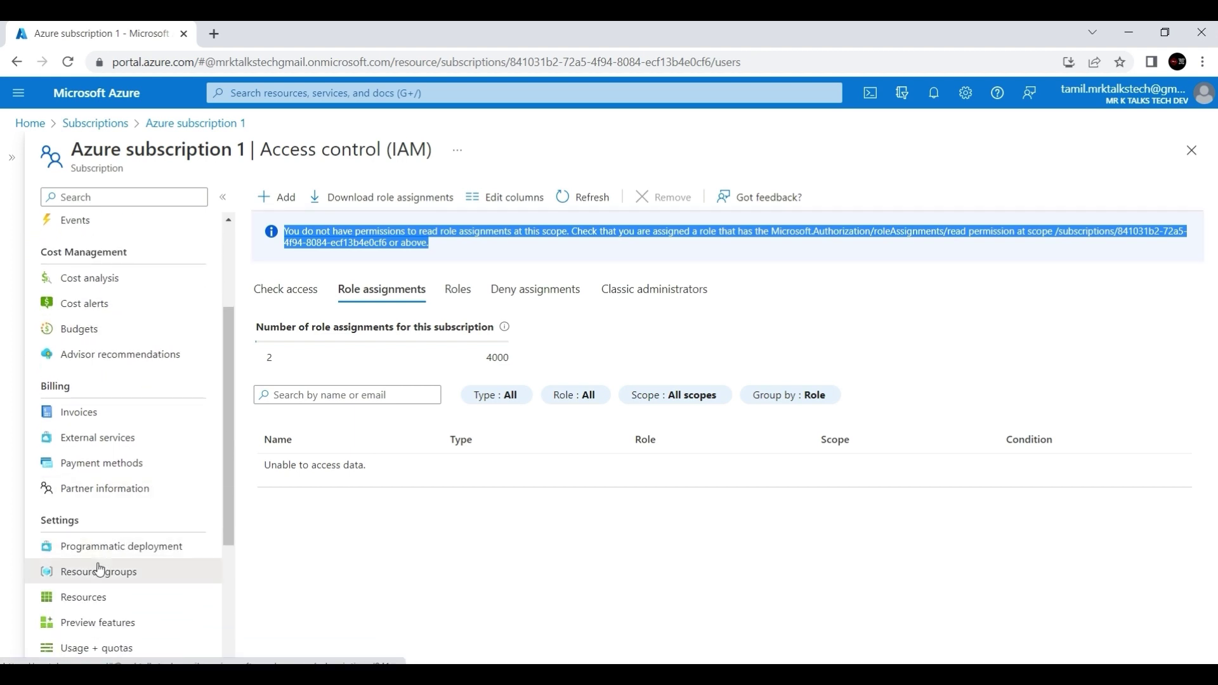
click(101, 571)
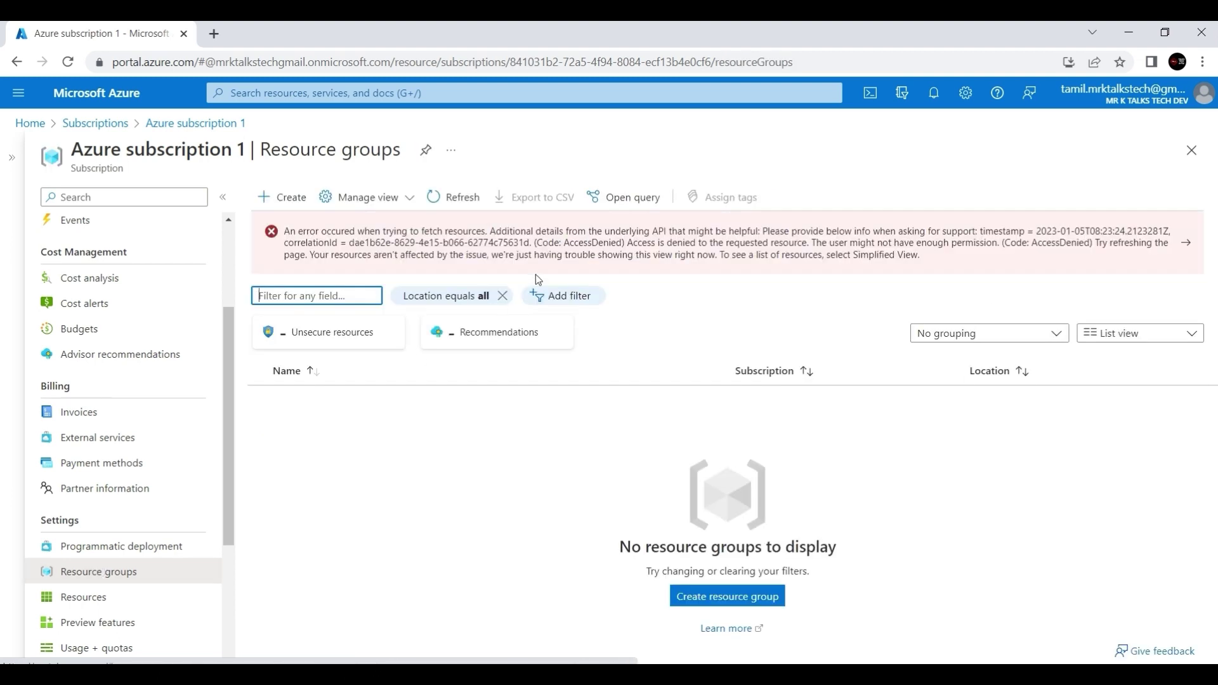
click(453, 202)
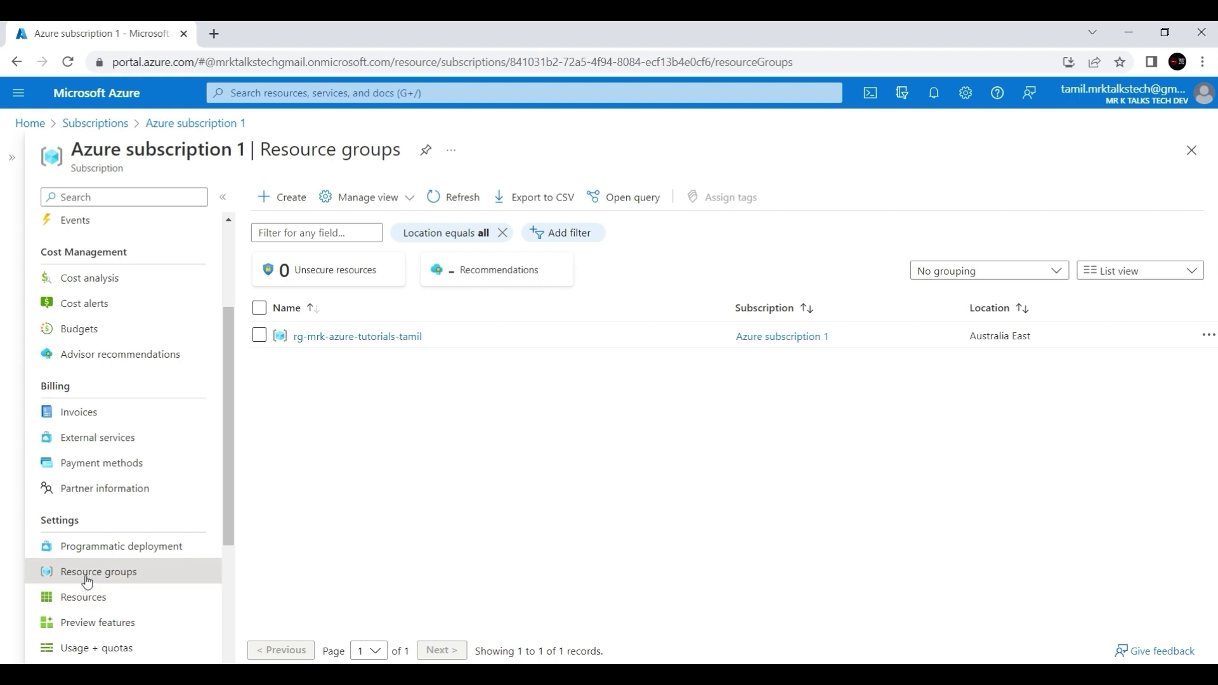
click(309, 342)
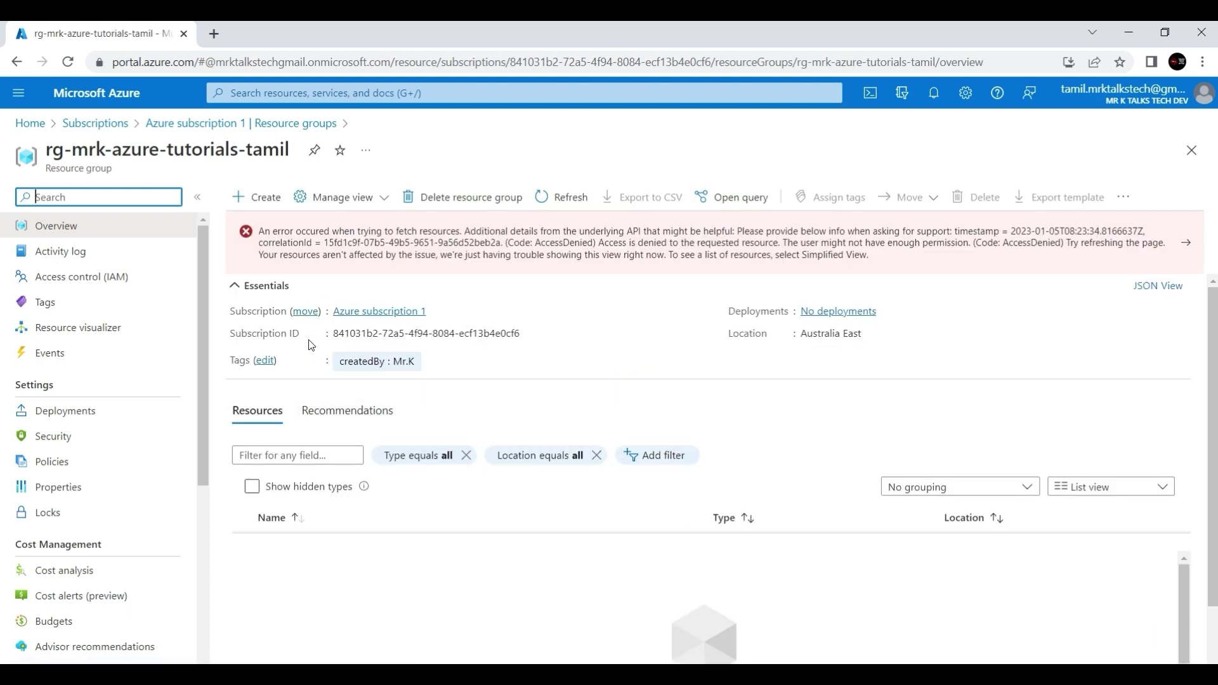
click(567, 200)
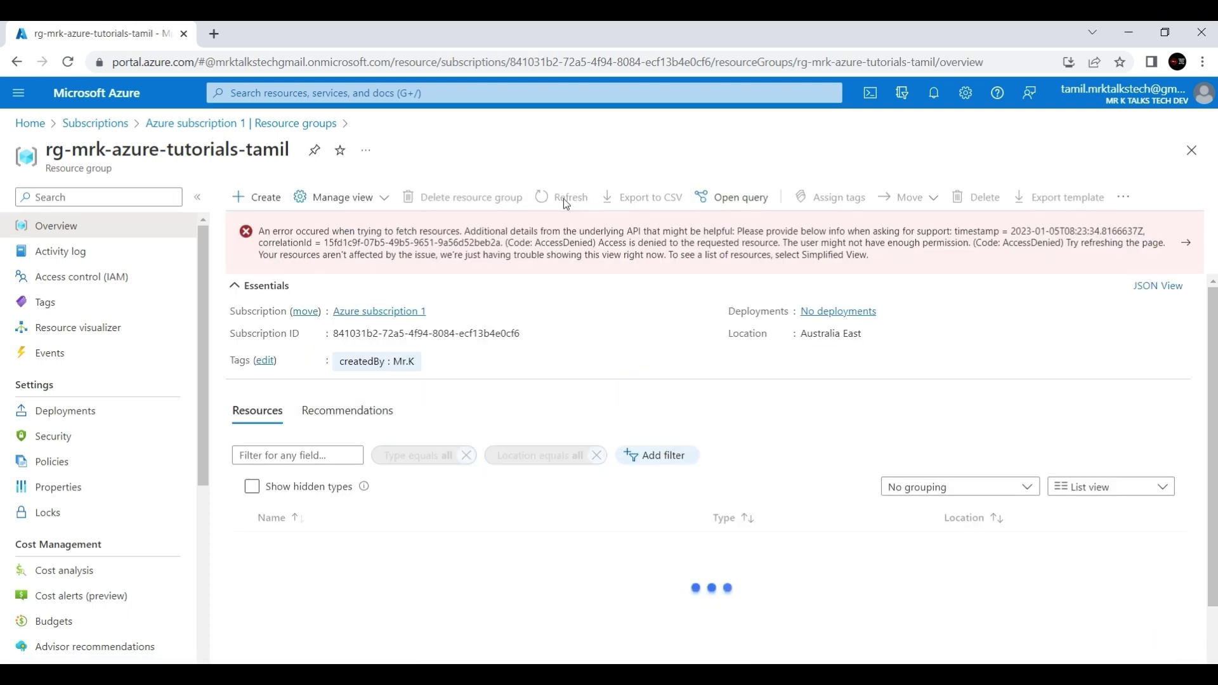
click(566, 199)
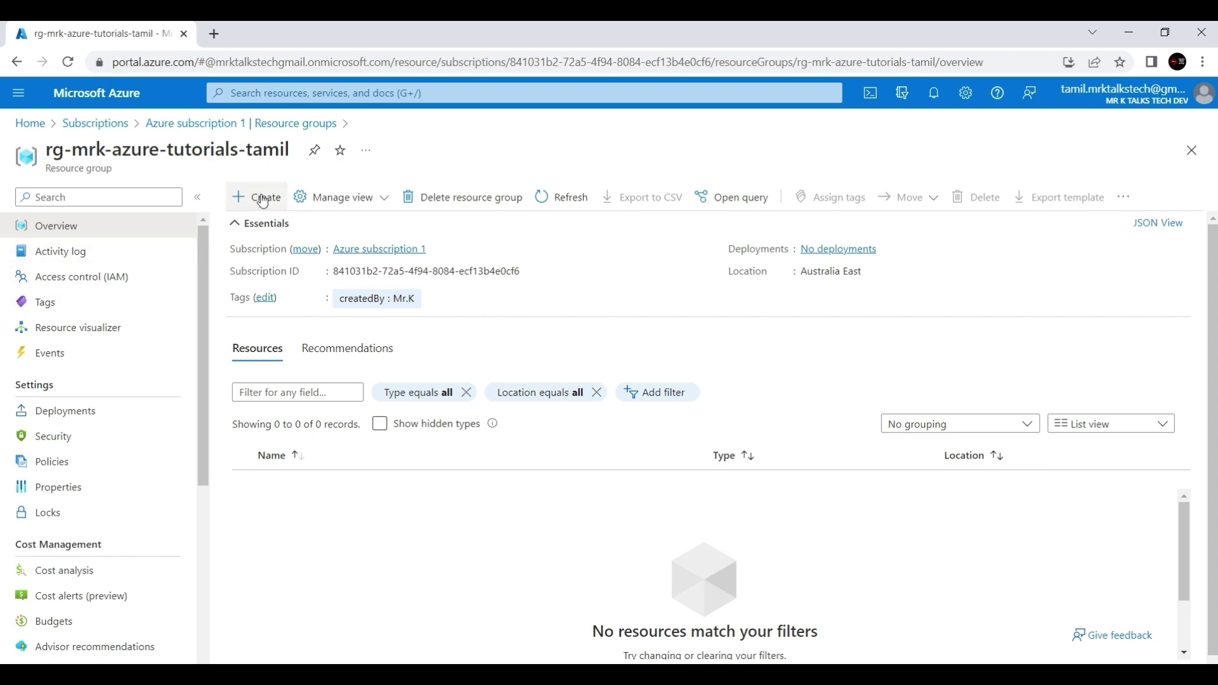
Inspect the resource group's role assignments and the roles offered for a new assignment, leaving without assigning one and returning to the resource groups.
click(129, 277)
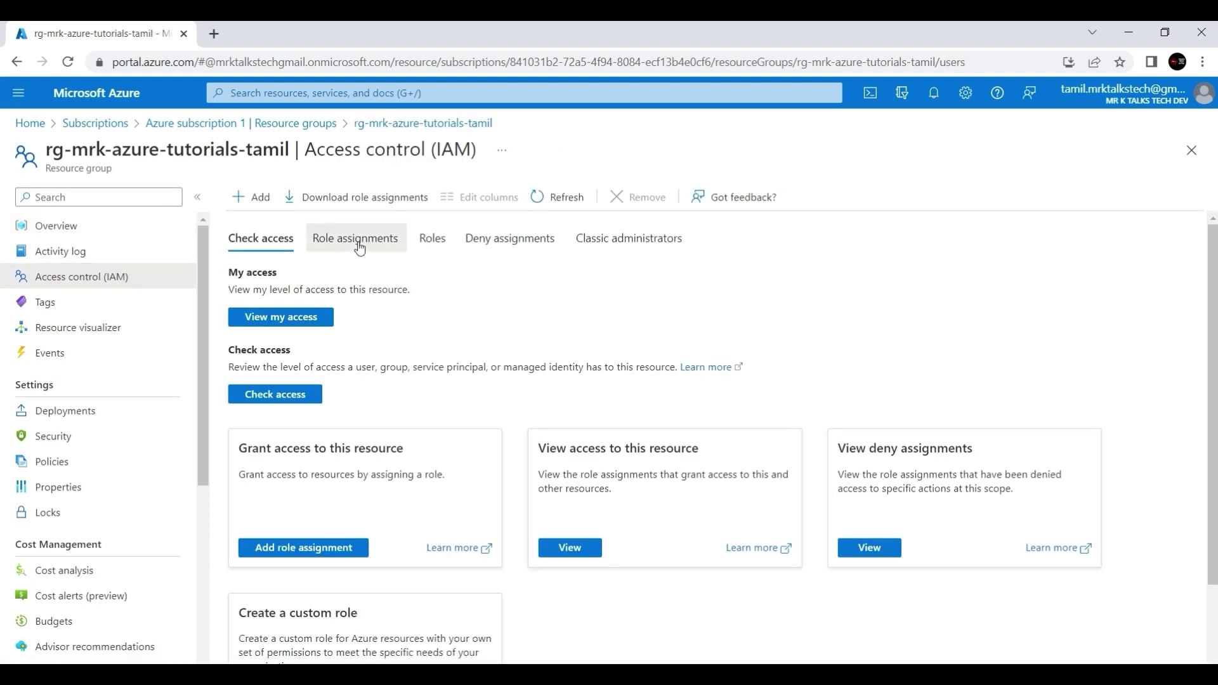
click(359, 245)
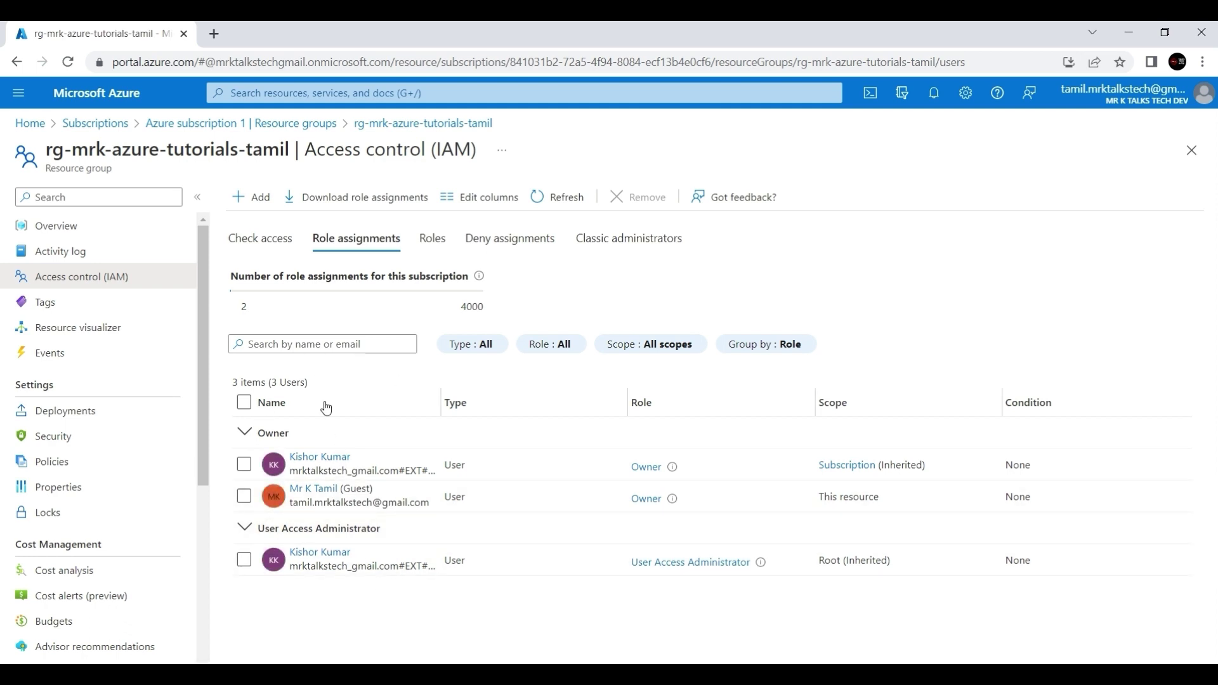
click(249, 198)
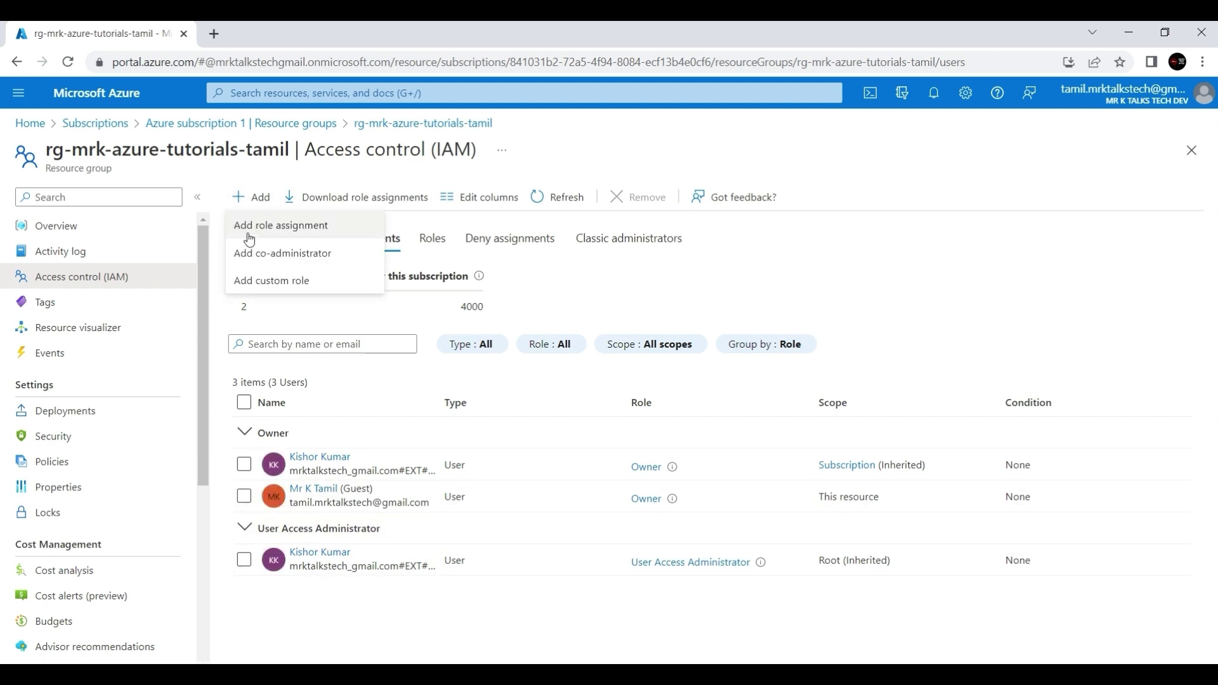
click(249, 236)
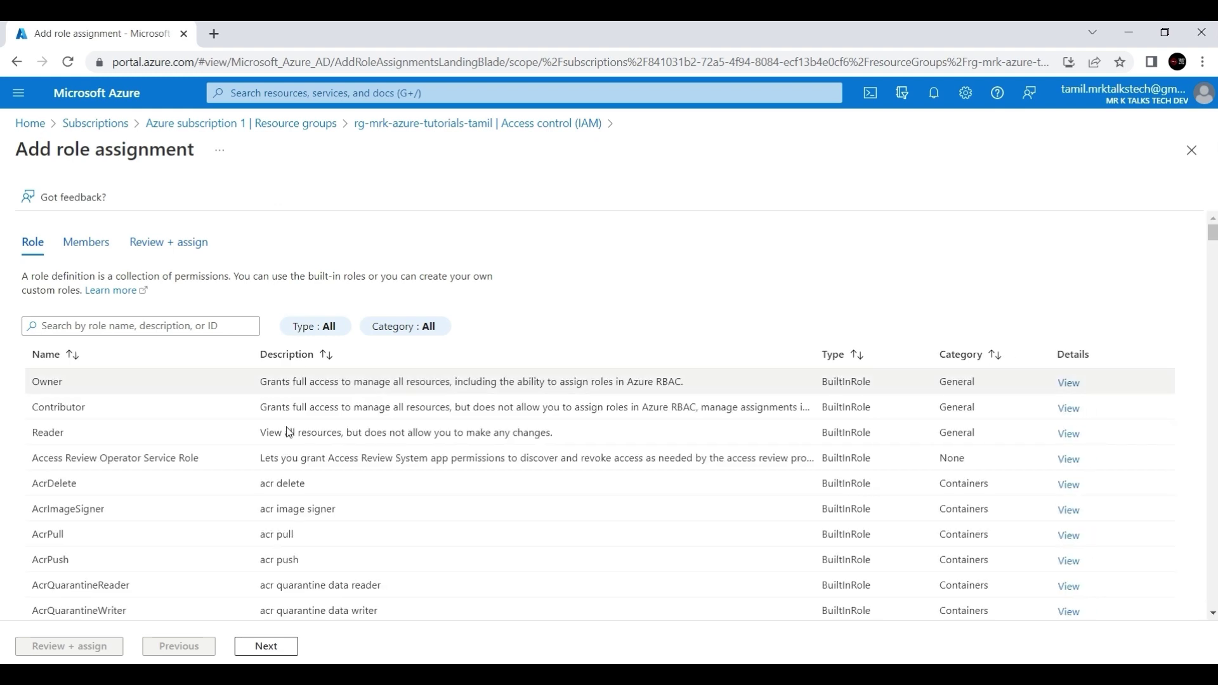
click(315, 125)
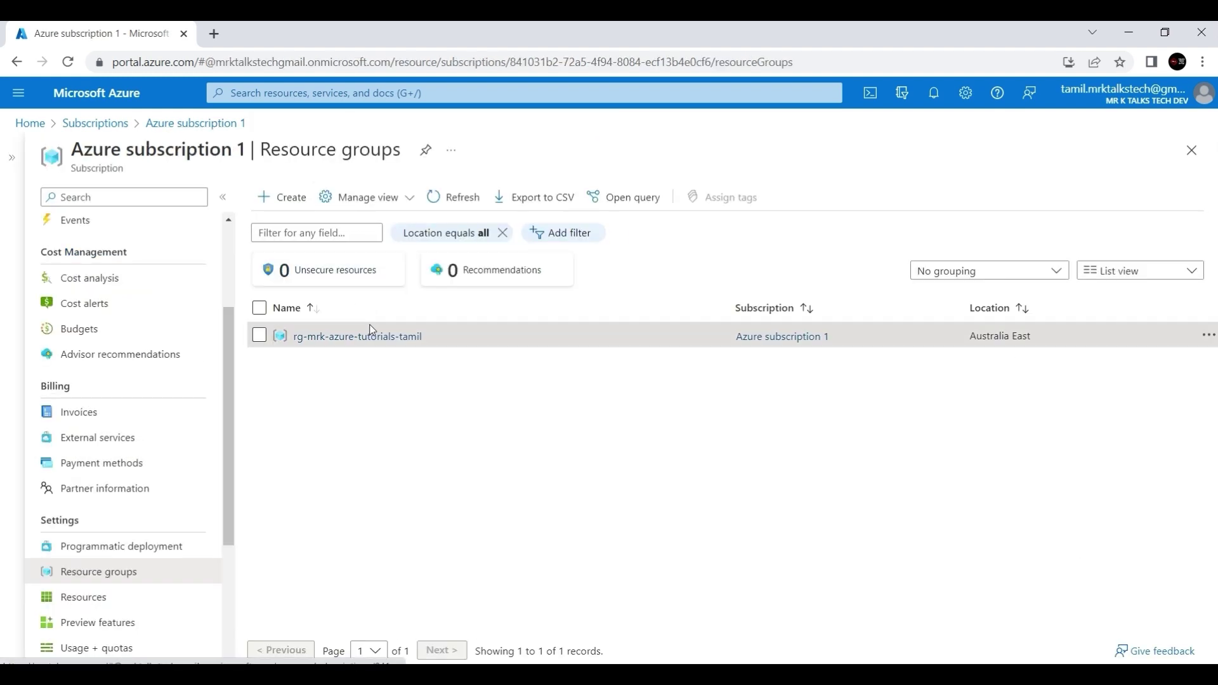